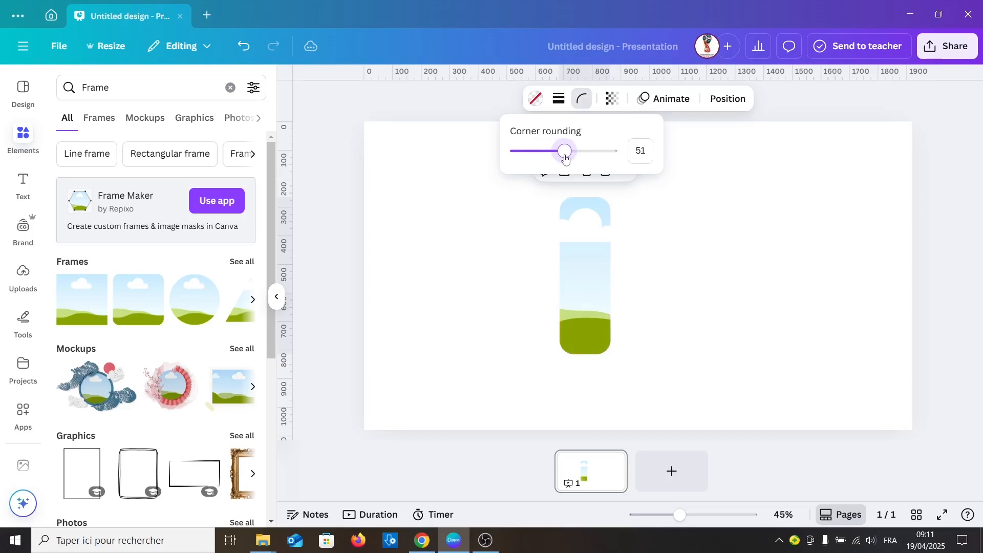
- Lengthen the rounded frame into a longer strip and rotate it to a diagonal
left_click_drag(585, 354, 585, 389)
left_click_drag(640, 293, 625, 256)
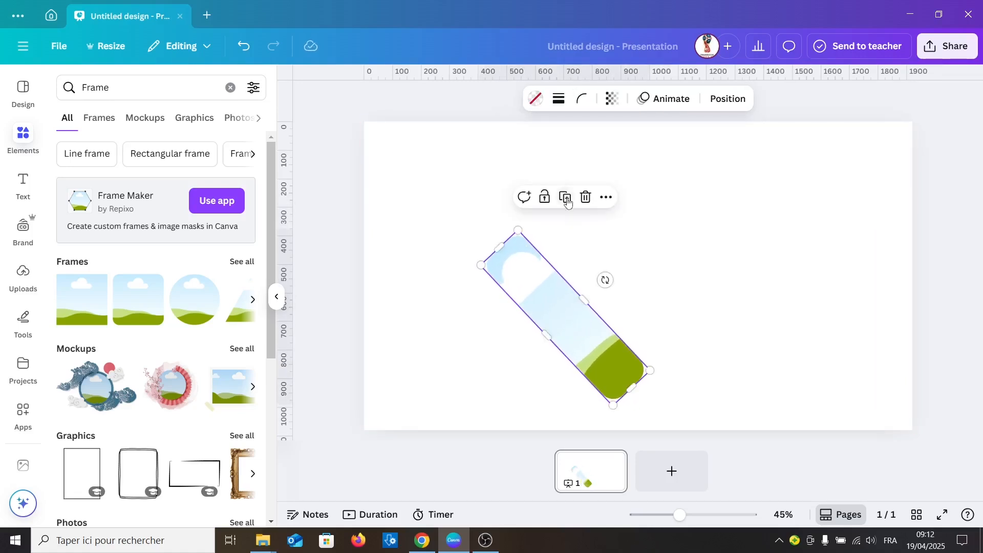
- Duplicate the diagonal strip until there are four, placing them side by side in a staggered arrangement
left_click_drag(568, 320, 621, 290)
left_click(622, 175)
left_click_drag(658, 255, 620, 206)
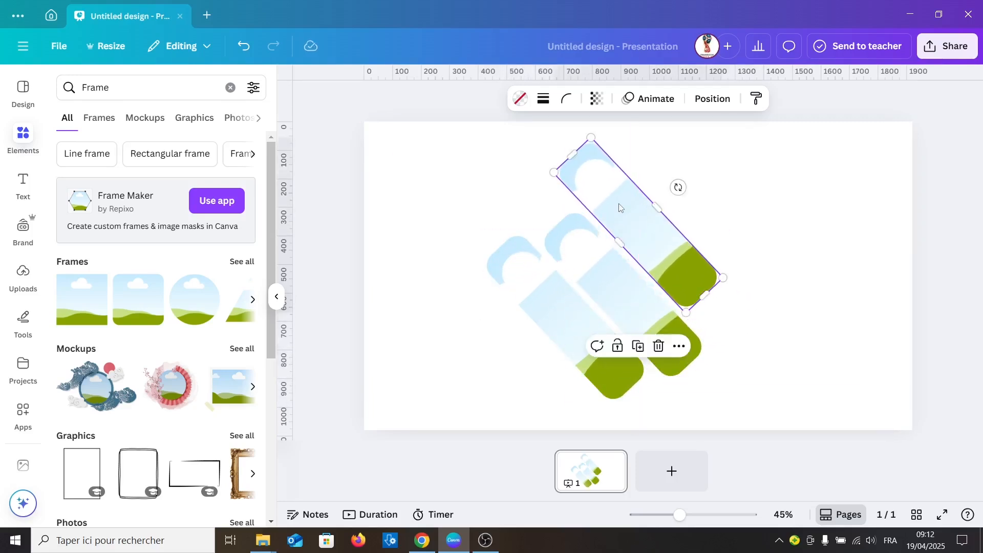
left_click(637, 346)
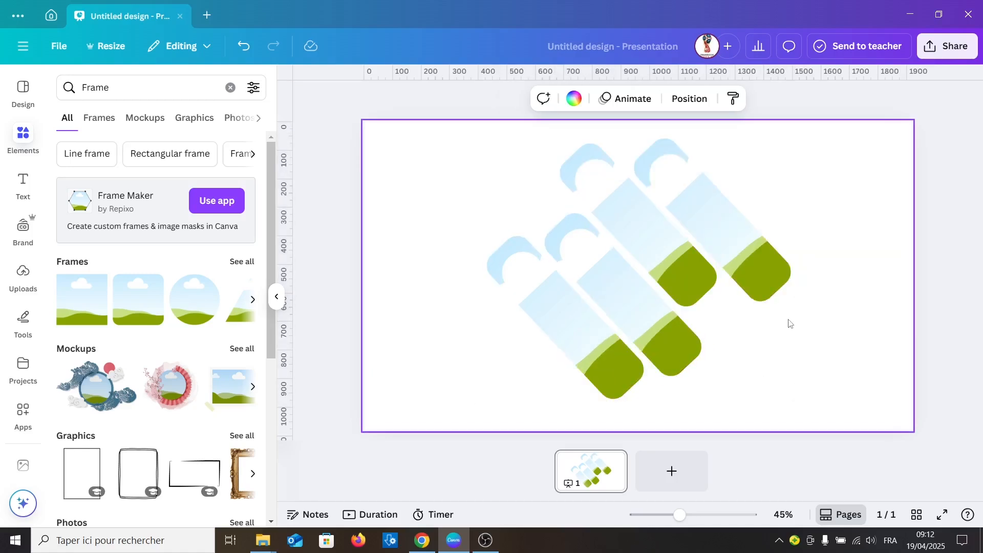
- Rotate all four frame strips together to a shallower diagonal
left_click_drag(768, 152, 531, 397)
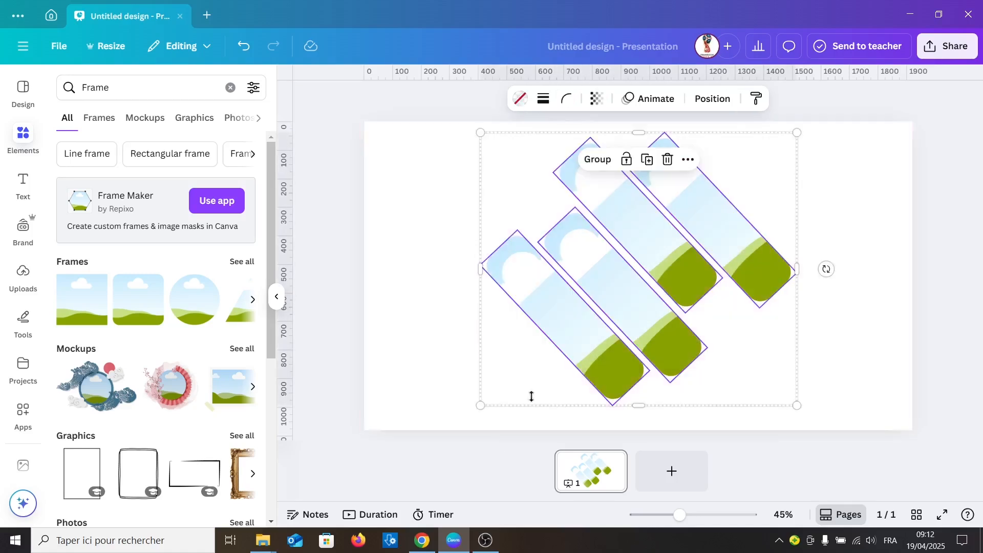
left_click_drag(826, 268, 819, 226)
left_click(825, 285)
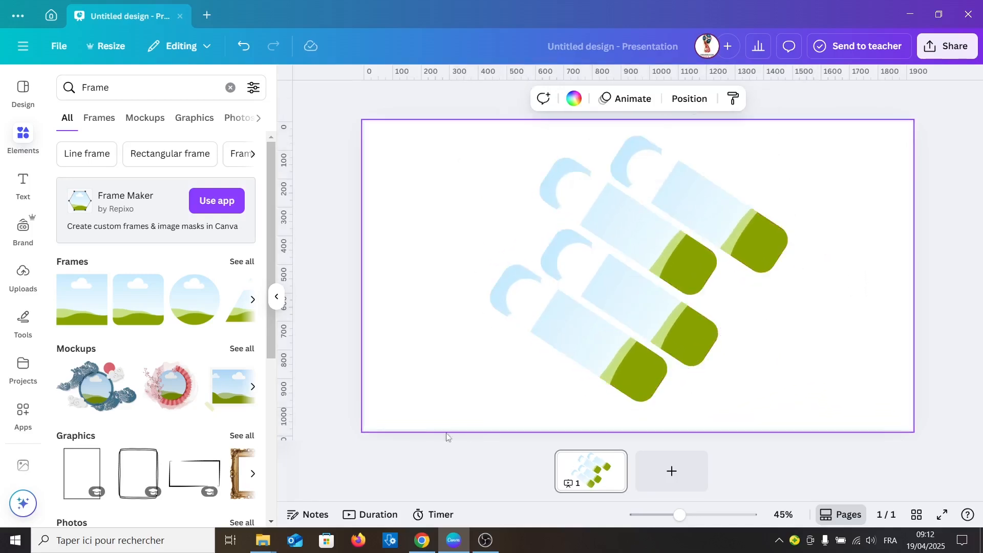
- Insert the uploaded portrait of the man in the orange beanie and enlarge it to cover all four strips
left_click(23, 277)
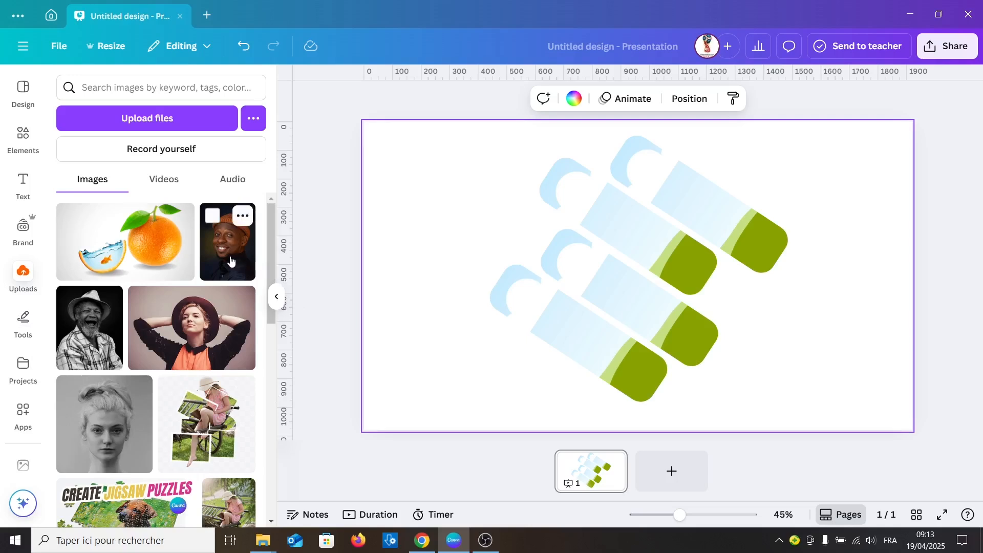
left_click(230, 262)
left_click_drag(554, 394, 513, 412)
left_click_drag(721, 160, 796, 154)
left_click_drag(527, 430, 461, 486)
left_click_drag(748, 122, 830, 102)
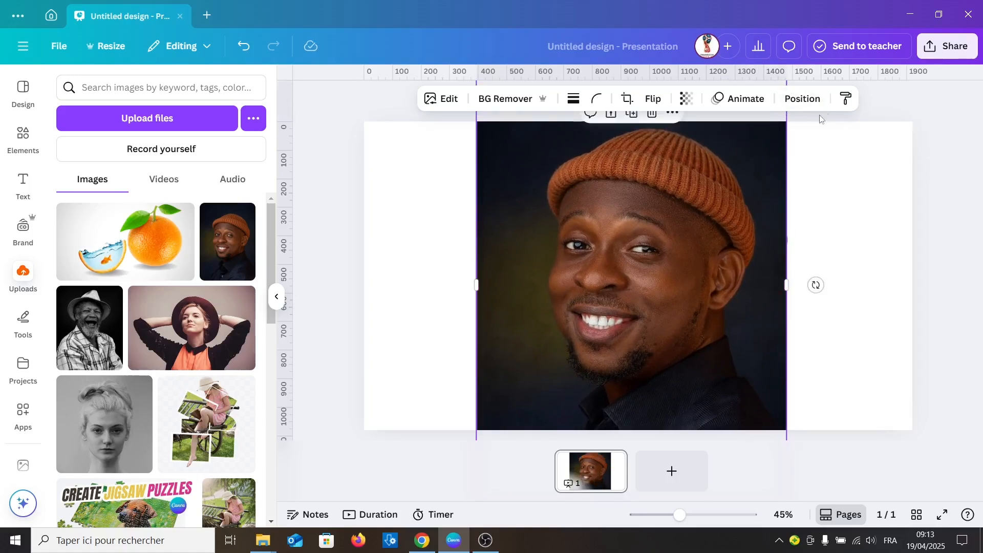
- Duplicate the enlarged portrait exactly over the original and move the lower copy behind all four frame strips
left_click(633, 116)
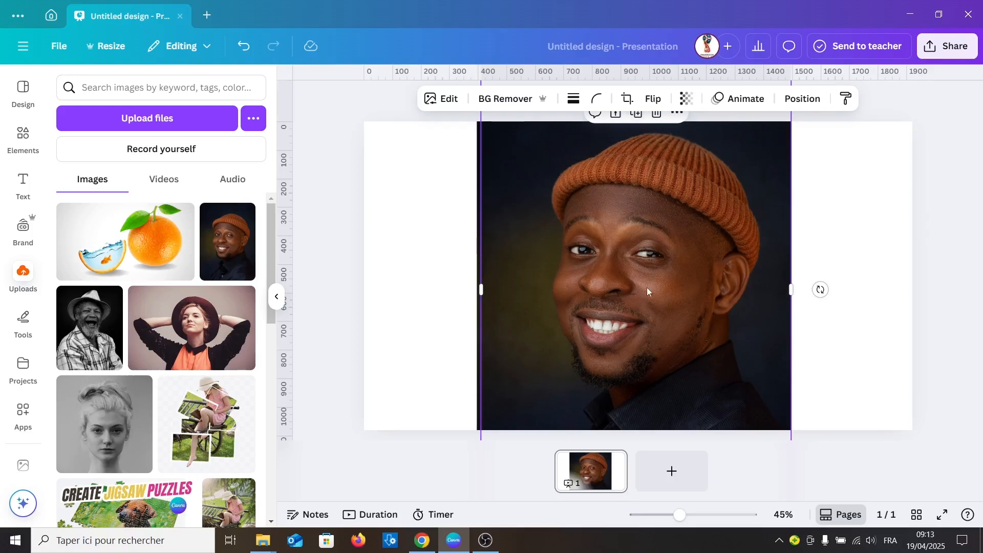
left_click_drag(648, 295, 643, 292)
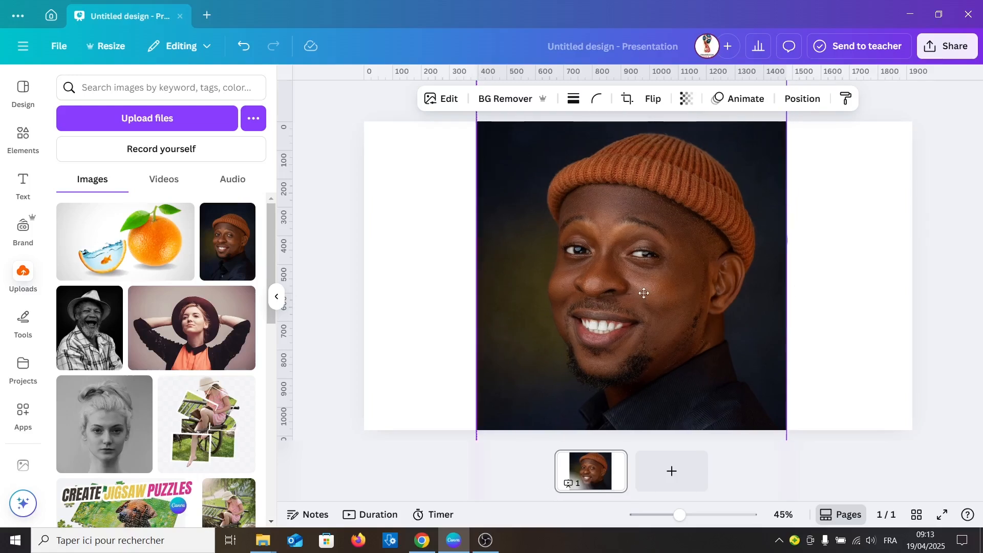
left_click(813, 99)
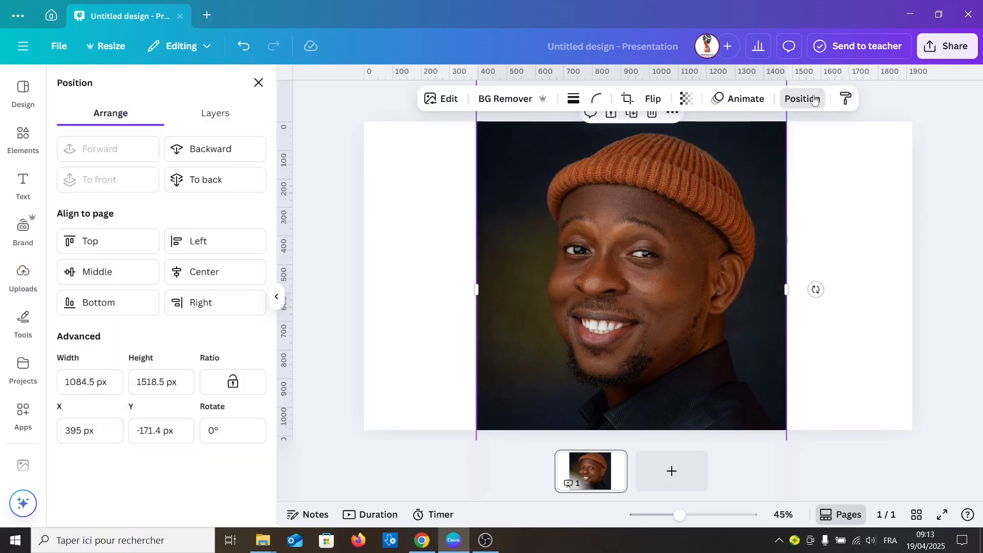
left_click(215, 111)
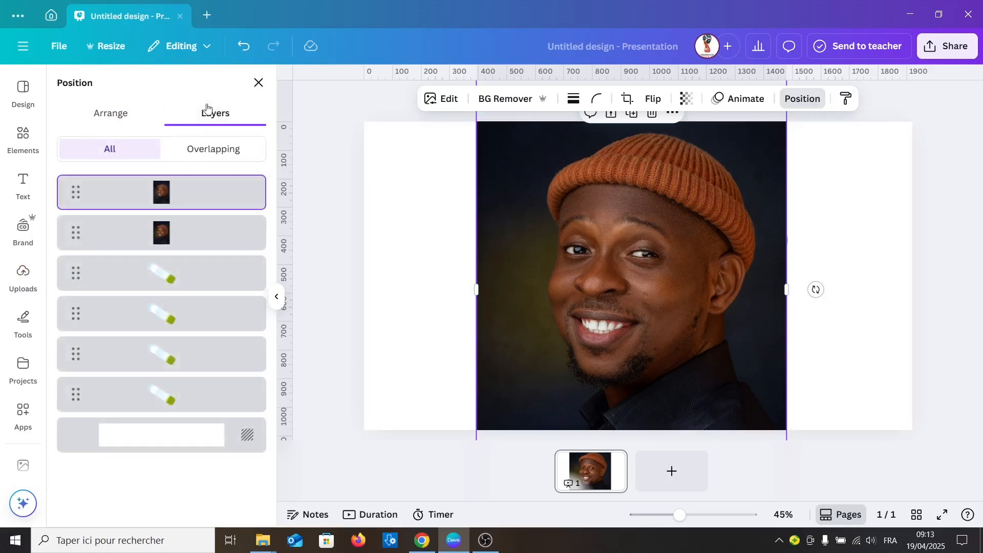
left_click(195, 248)
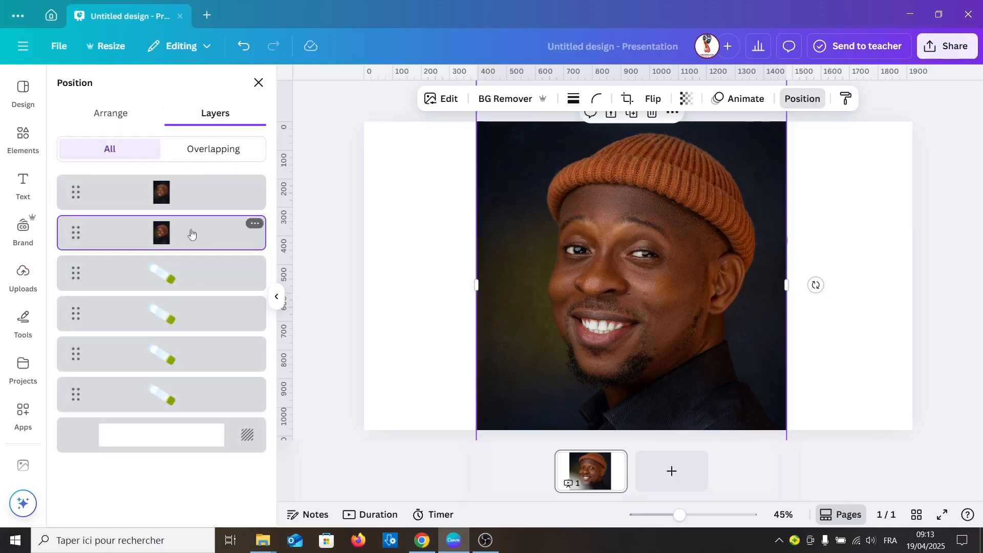
left_click_drag(191, 234, 191, 409)
- Copy the front portrait and drop it into the third strip from the top
left_click(204, 195)
right_click(641, 241)
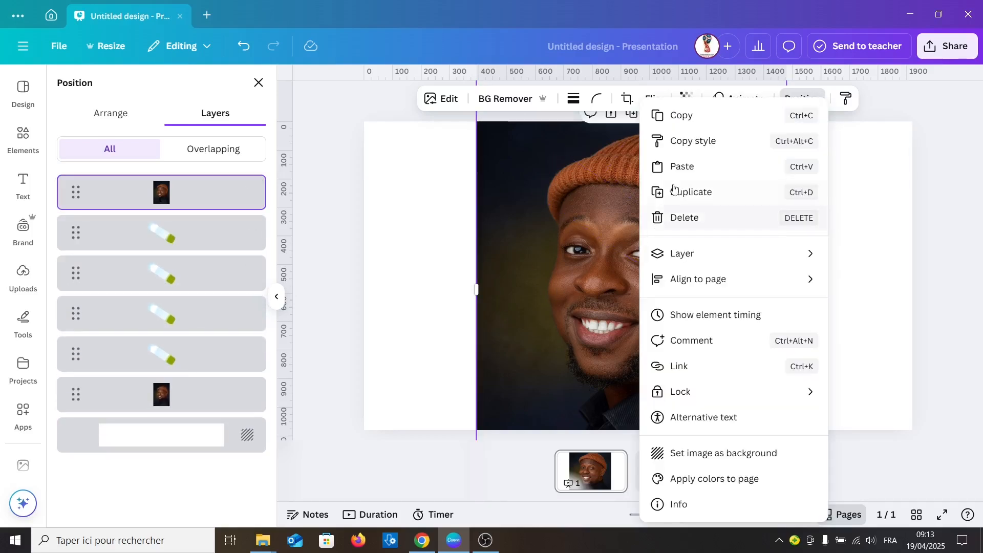
left_click(696, 122)
mouse_move(609, 293)
left_mouse_down()
mouse_move(581, 322)
mouse_move(598, 291)
left_mouse_up()
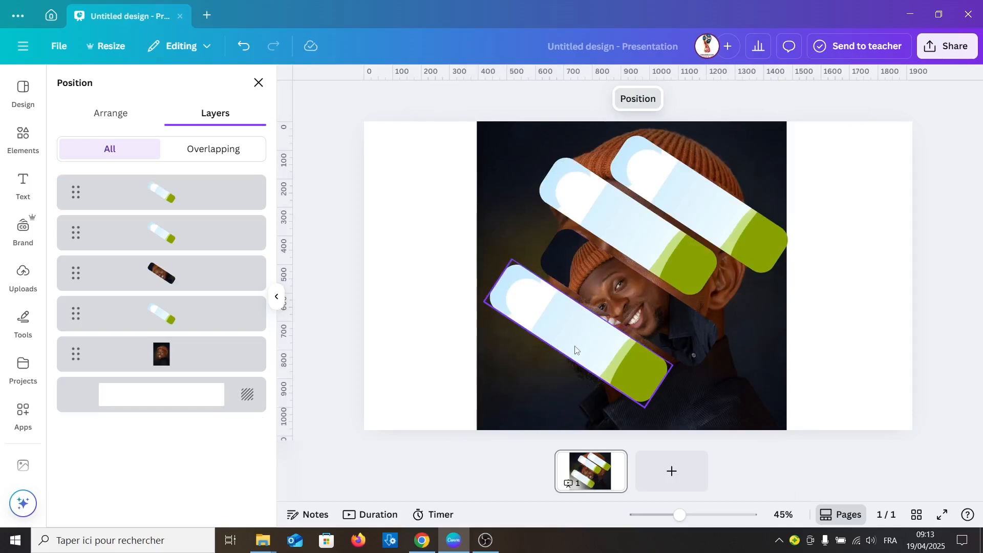
- Paste the copied portrait three more times, dropping one into each of the remaining empty strips
key("ctrl+v")
left_click_drag(607, 317, 612, 360)
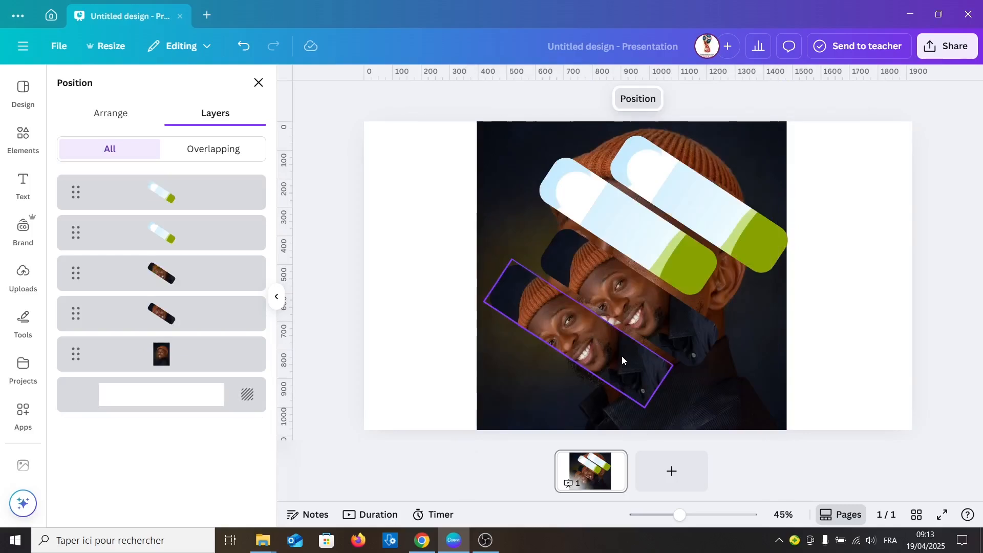
key("ctrl+v")
left_click_drag(639, 293, 646, 261)
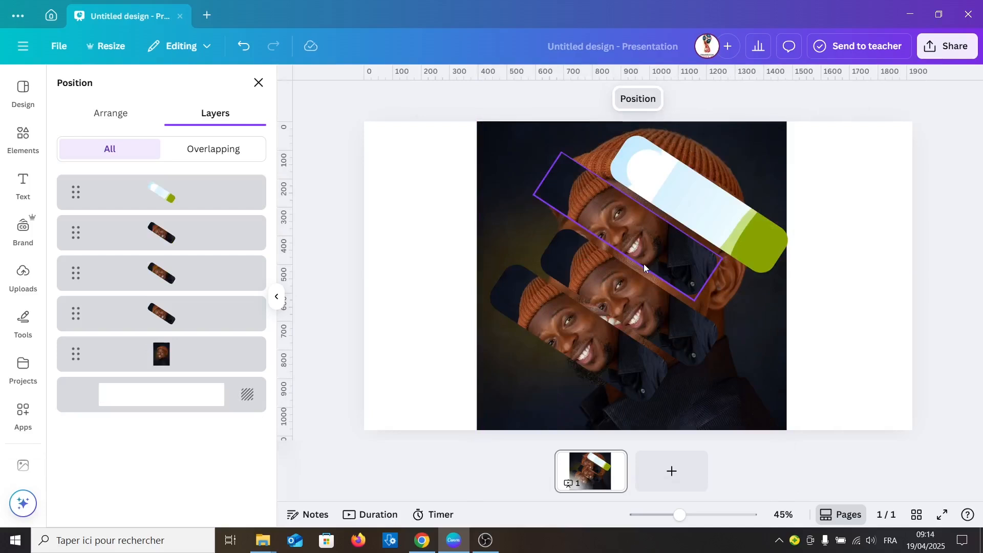
key("ctrl+v")
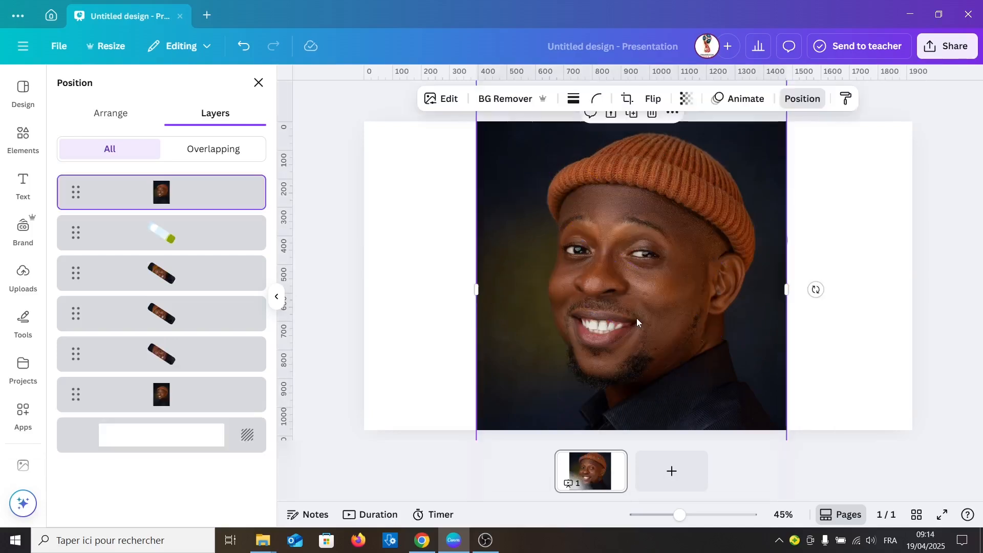
left_click_drag(653, 291, 685, 218)
- Rotate the topmost strip's photo about 57° within its crop, enlarge it to match the background portrait, and nudge the background into line
double_click(714, 214)
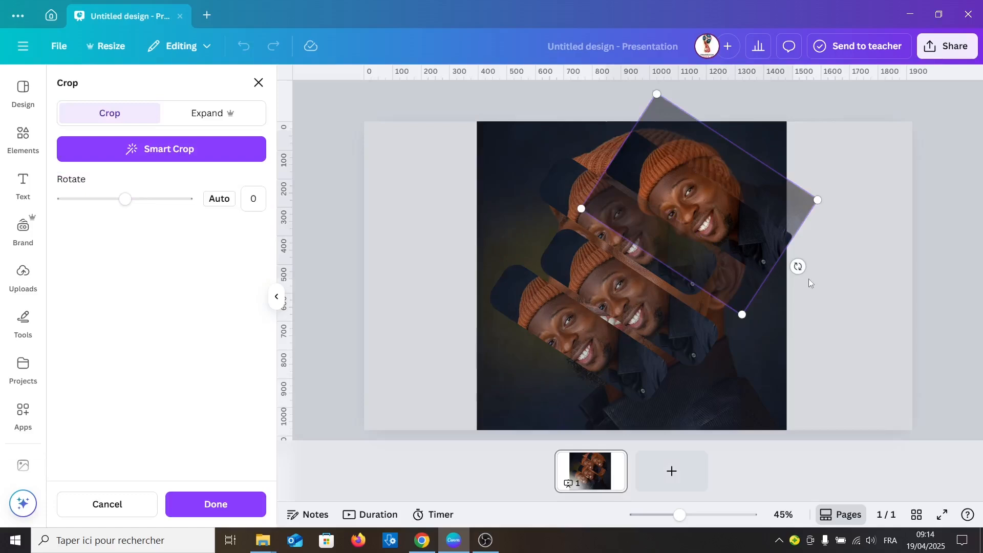
left_click_drag(799, 266, 704, 336)
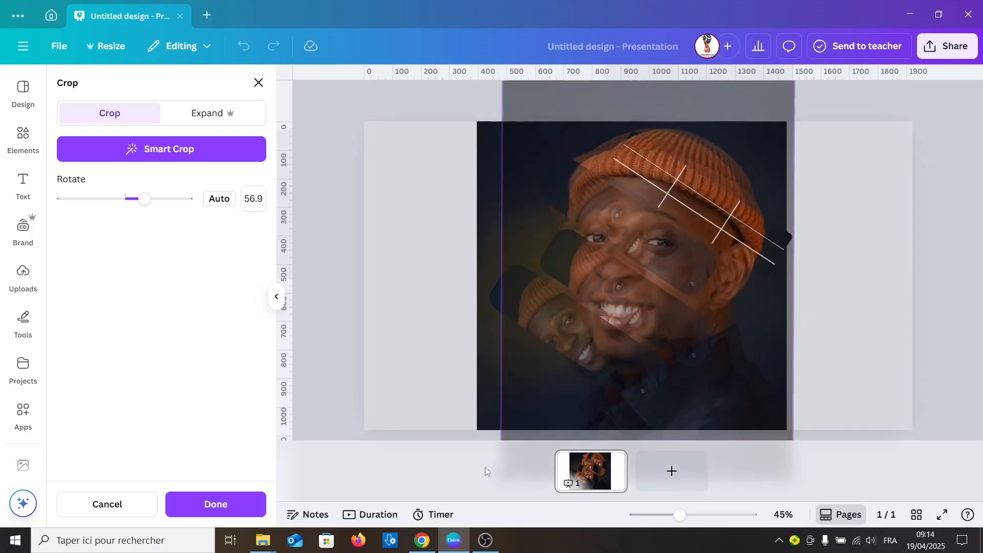
left_click_drag(464, 503, 474, 490)
left_click_drag(750, 412, 753, 414)
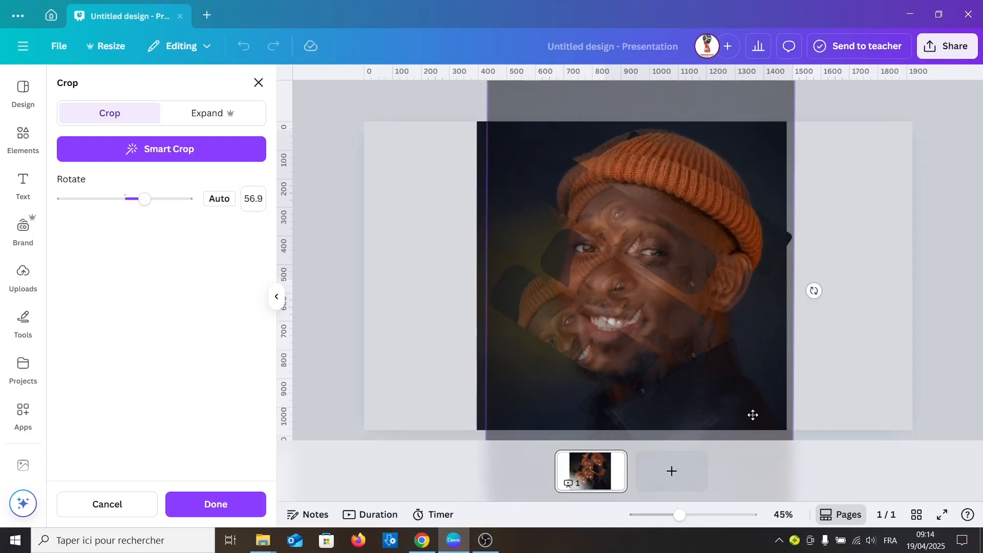
left_click(477, 143)
left_click(486, 143)
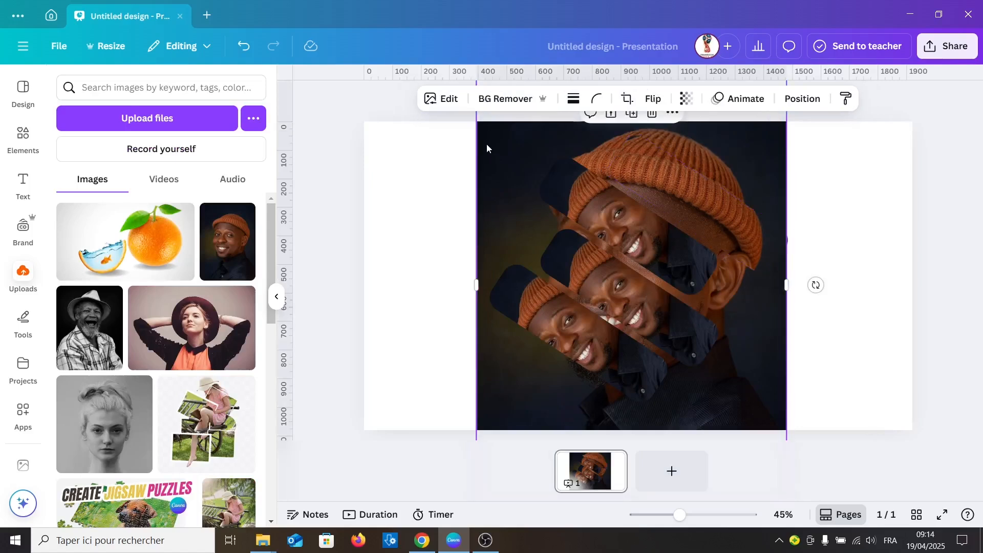
left_click_drag(486, 144, 490, 143)
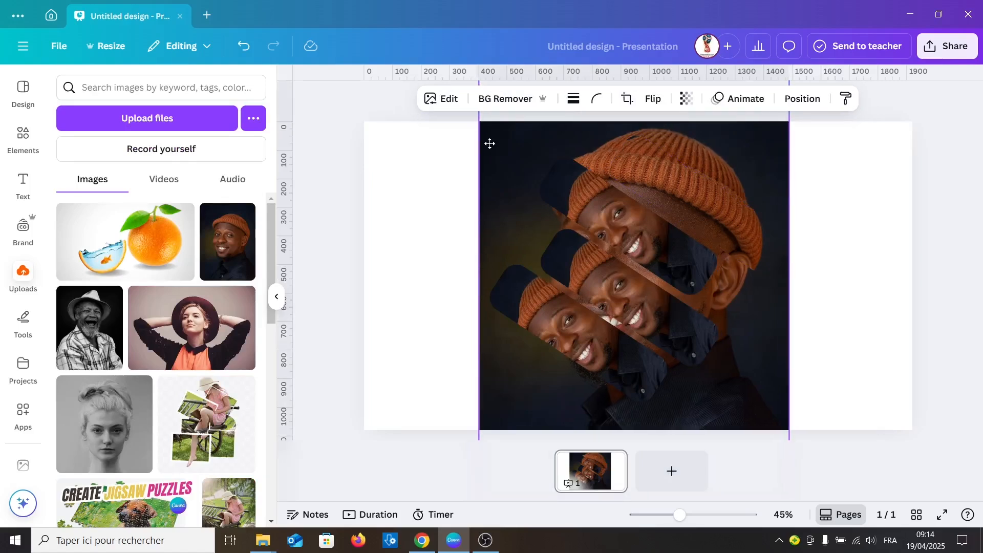
double_click(661, 253)
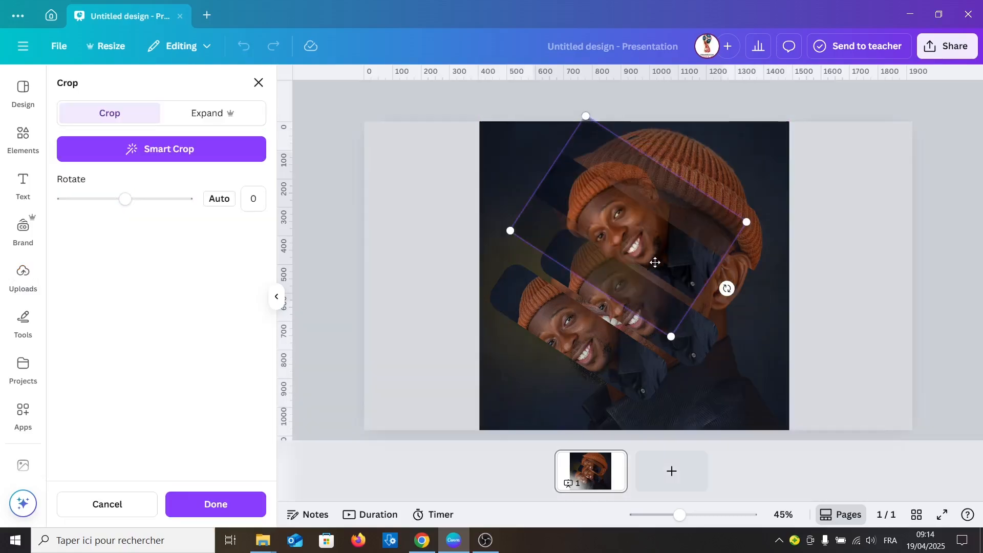
left_click(857, 251)
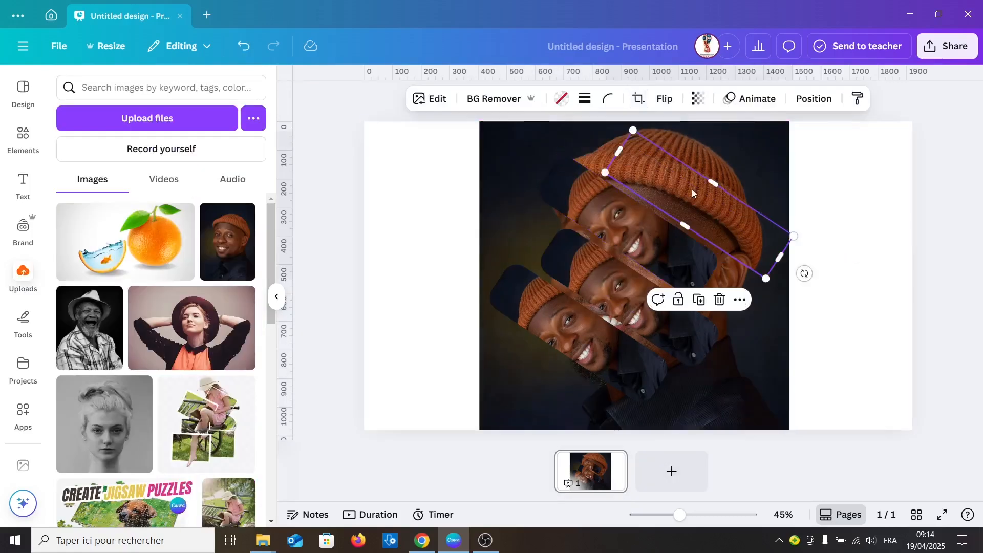
left_click(830, 282)
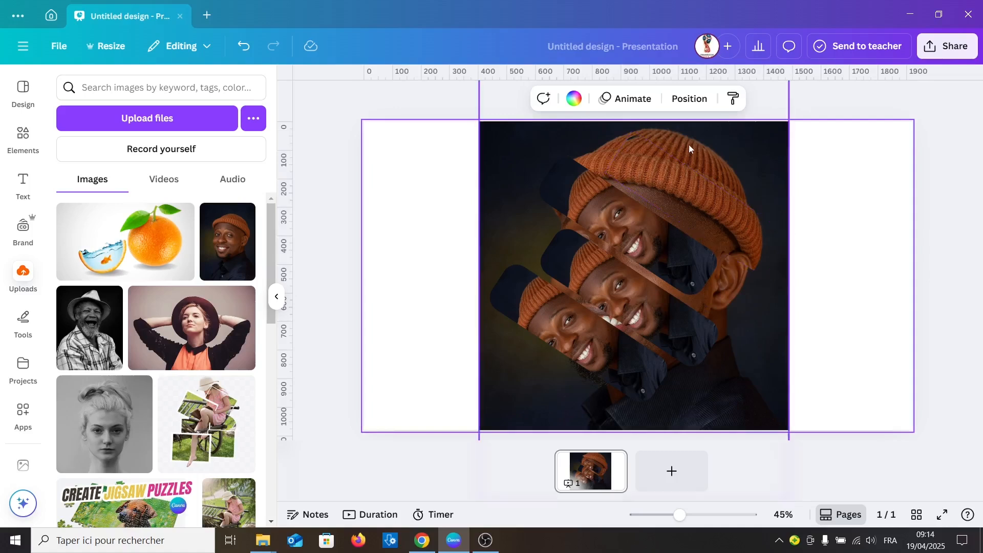
- Rotate the second strip's photo about 56° within its crop, then enlarge and shift it to match the background portrait
double_click(648, 245)
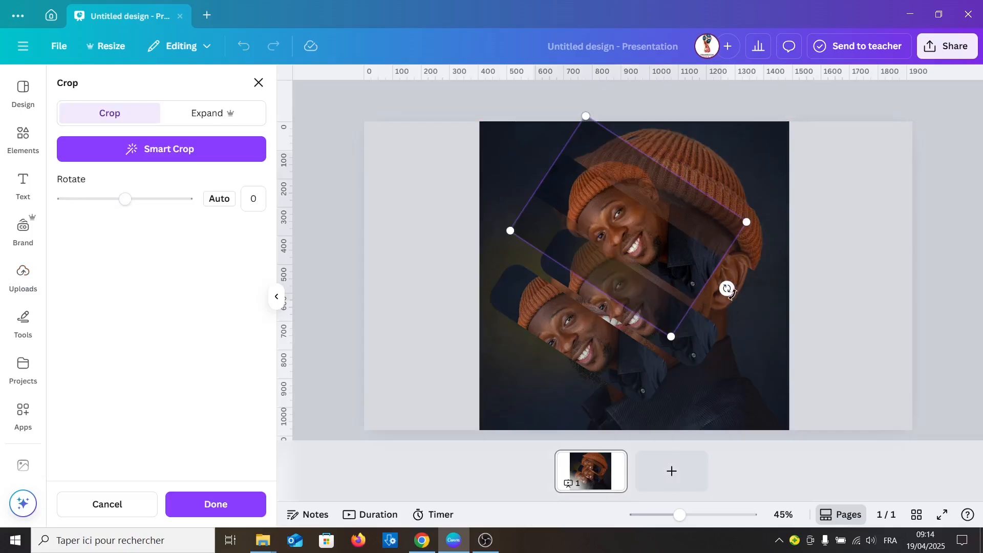
left_click_drag(726, 288, 652, 399)
left_click_drag(531, 130, 474, 49)
left_click_drag(765, 384, 784, 404)
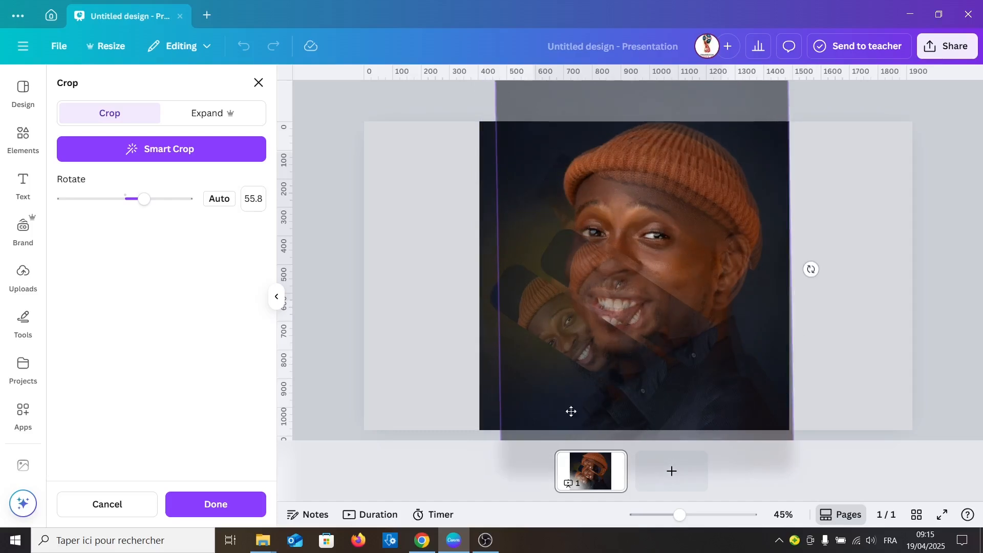
left_click_drag(679, 515, 673, 518)
left_click_drag(523, 106, 501, 96)
left_click_drag(673, 515, 655, 517)
left_click_drag(643, 383, 642, 386)
- Rotate the third strip's photo about 55° within its crop, then scale and shift it to match the background portrait
left_click(674, 513)
left_click_drag(686, 329, 685, 354)
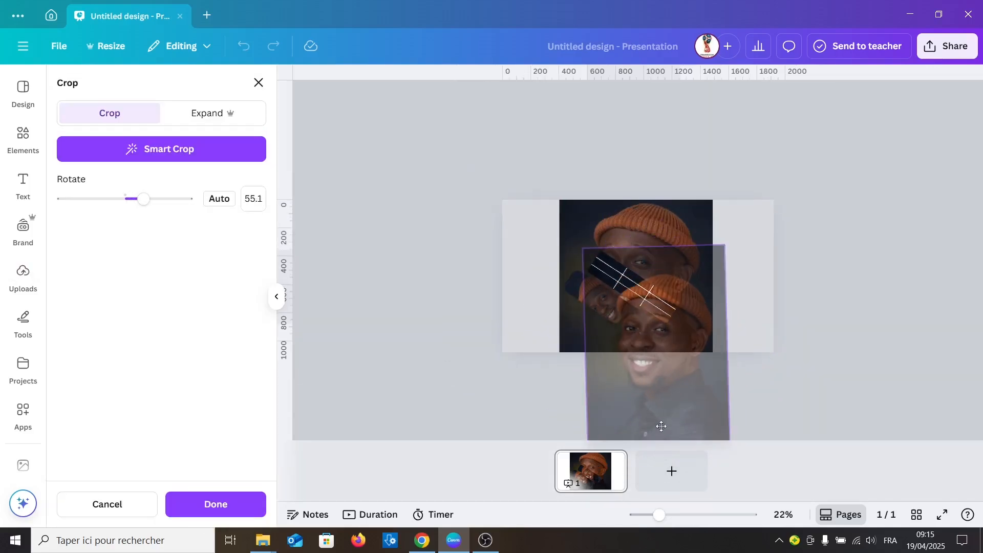
left_click_drag(667, 324, 651, 278)
left_click_drag(568, 399, 559, 415)
left_click_drag(637, 434, 640, 439)
left_click_drag(666, 339, 666, 318)
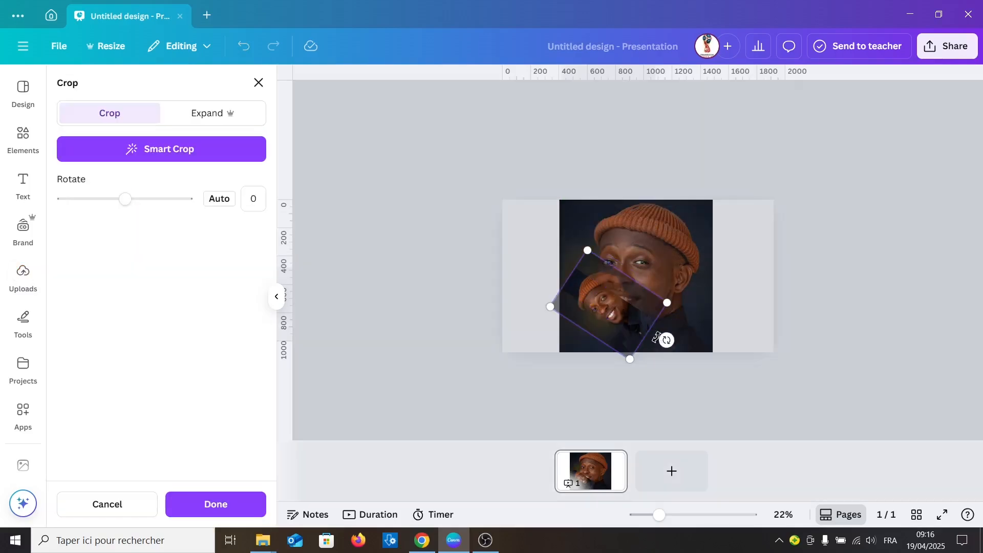
- Rotate the lowest strip's photo upright within its crop, scale and align it with the background portrait, and apply the crop
left_click_drag(665, 338, 682, 386)
left_click_drag(801, 134, 732, 230)
left_click_drag(687, 387, 684, 358)
left_click_drag(729, 436, 710, 409)
left_click_drag(674, 347, 671, 320)
left_click(216, 504)
- Delete the full background portrait behind the four photo strips
left_click(405, 350)
left_click_drag(665, 519, 675, 517)
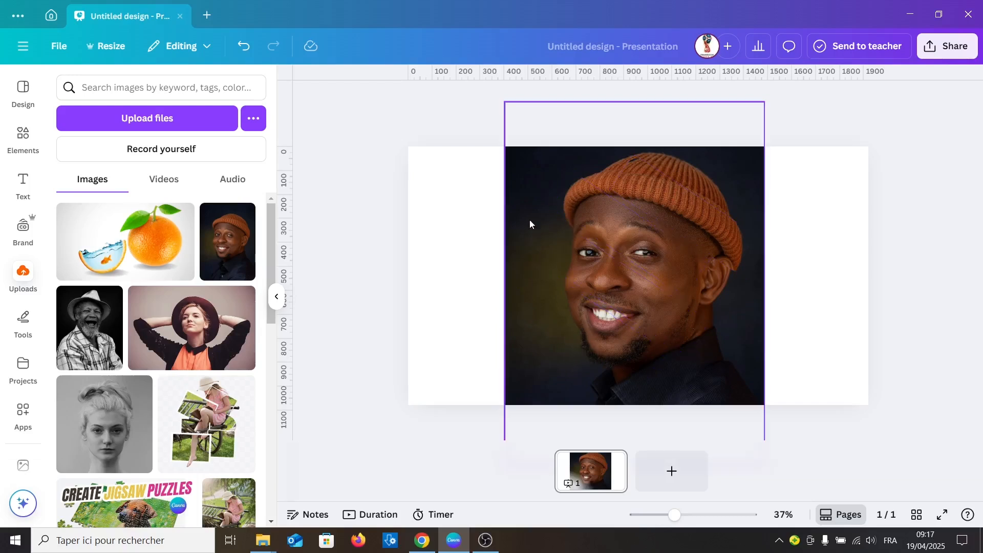
left_click(512, 162)
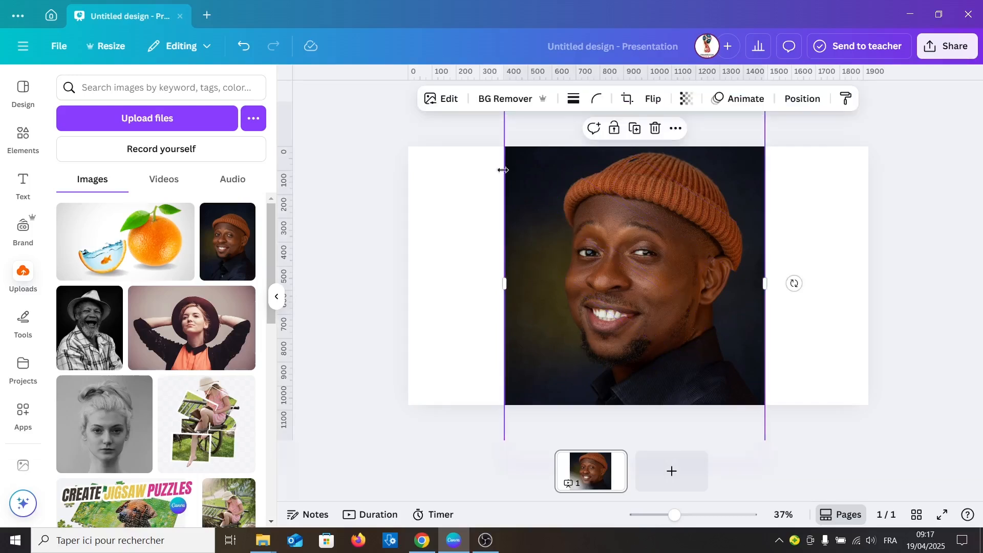
left_click(655, 129)
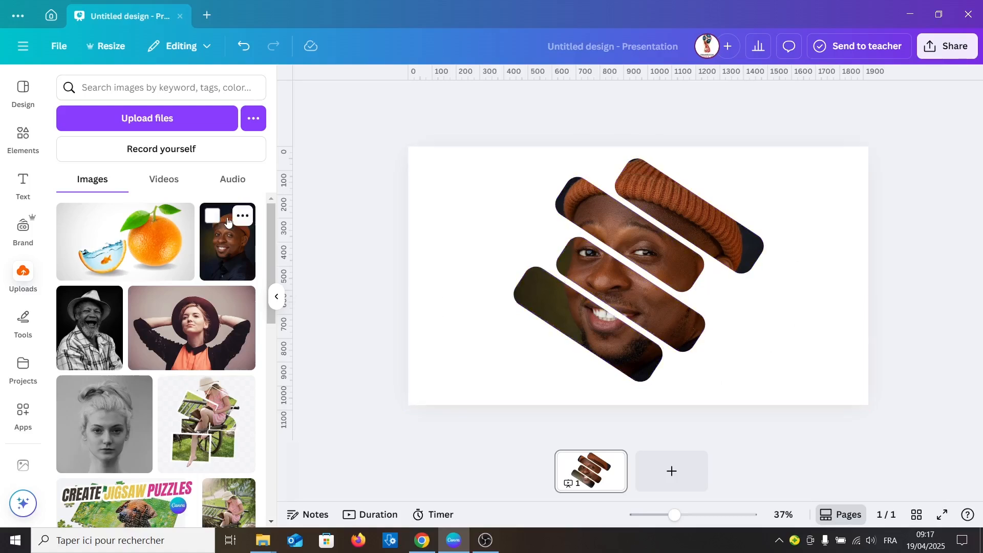
- Add a circle shape from the basic shapes and place it in the empty area beside the upper strips
left_click(15, 144)
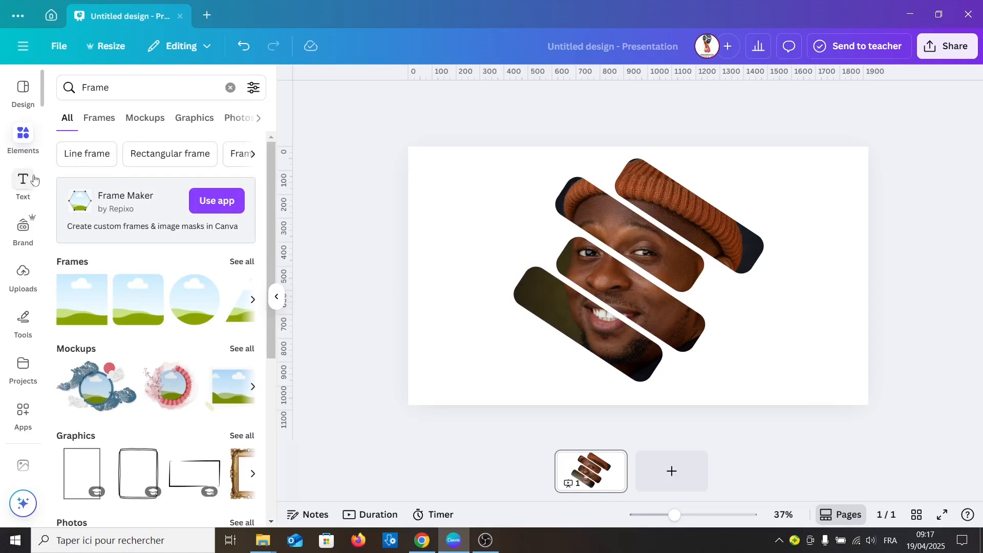
left_click(231, 88)
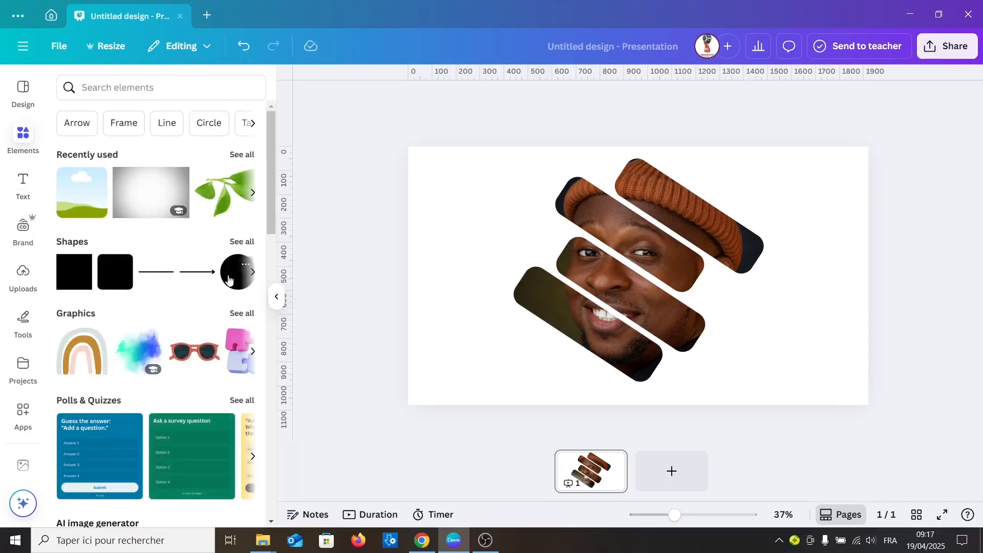
left_click(229, 278)
left_click_drag(641, 290, 514, 243)
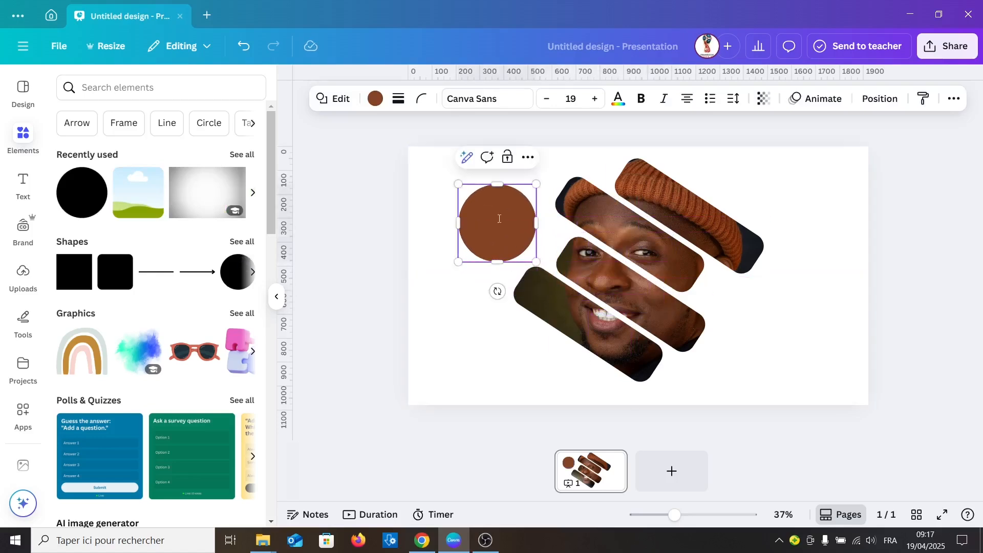
- Fill the circle with the solid light orange color and place a second, smaller circle overlapping it
left_click(375, 100)
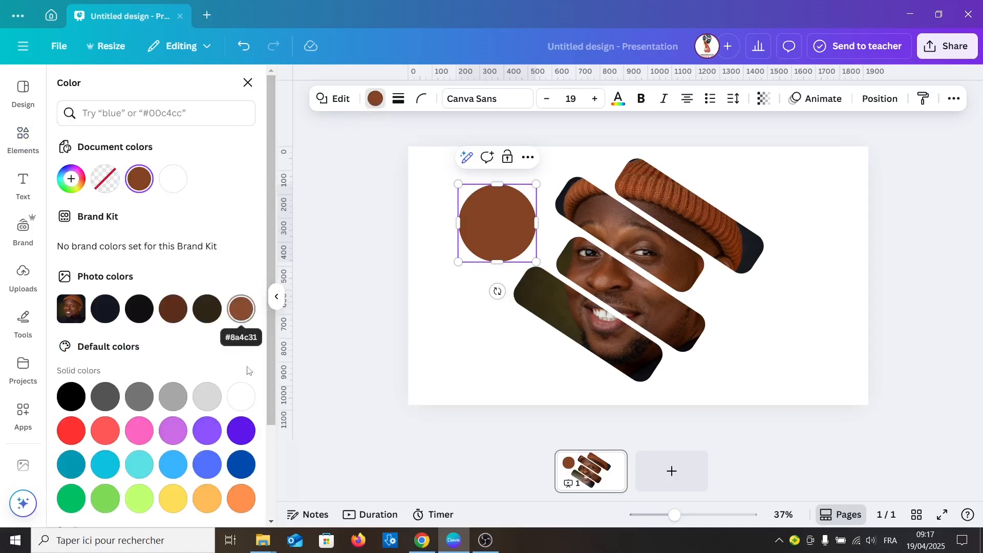
left_click(241, 499)
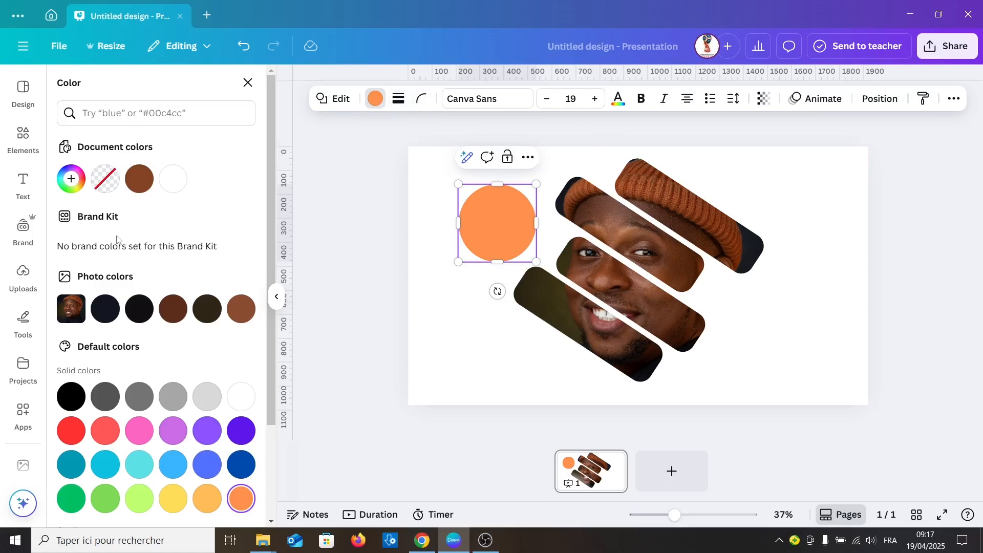
left_click(21, 138)
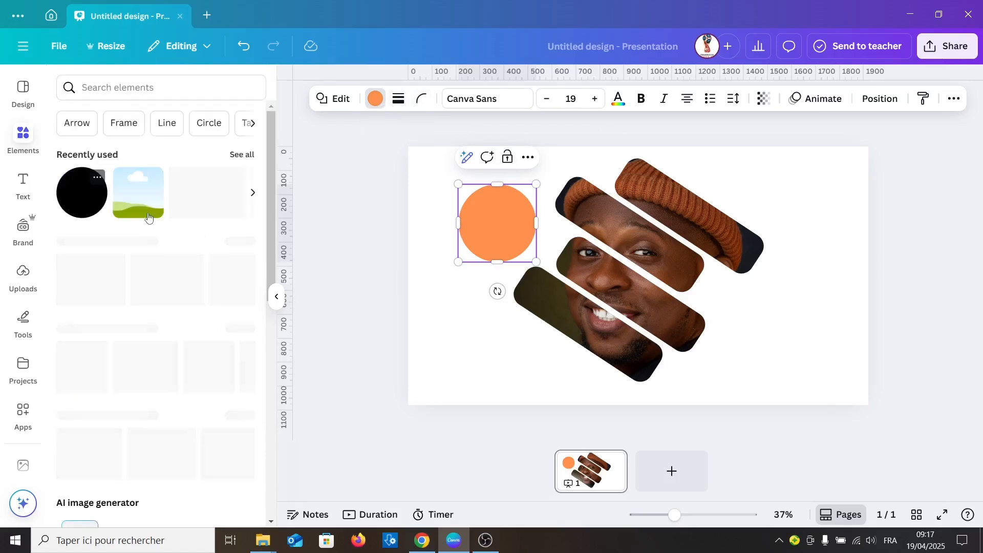
left_click(84, 202)
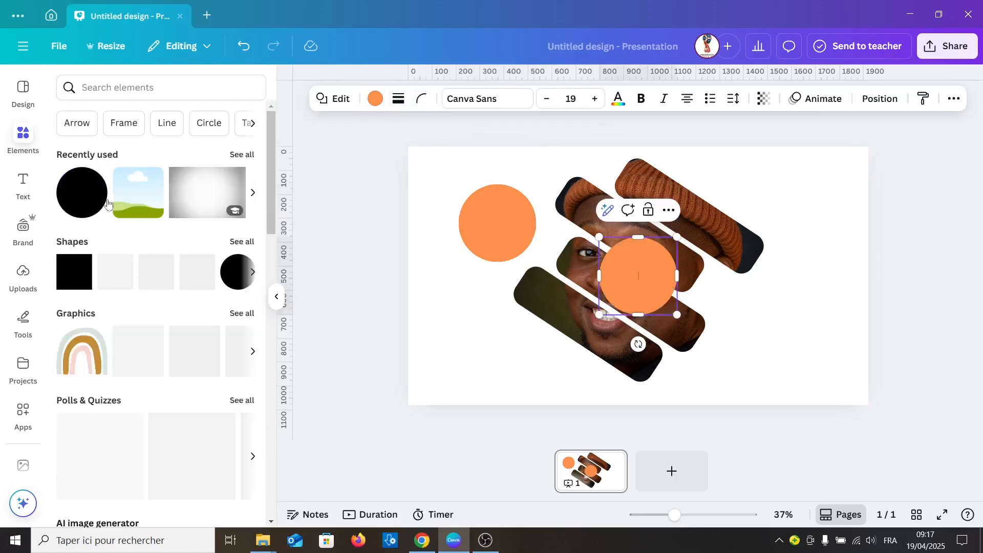
left_click_drag(659, 294, 523, 267)
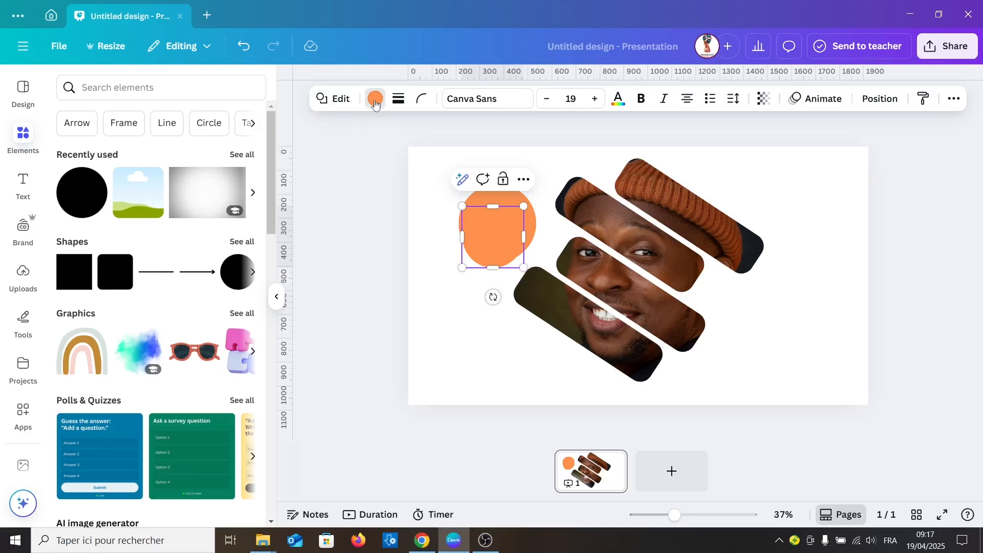
- Fill the smaller circle with white and position it inside the upper part of the orange circle to form a ring
left_click(375, 100)
left_click(241, 395)
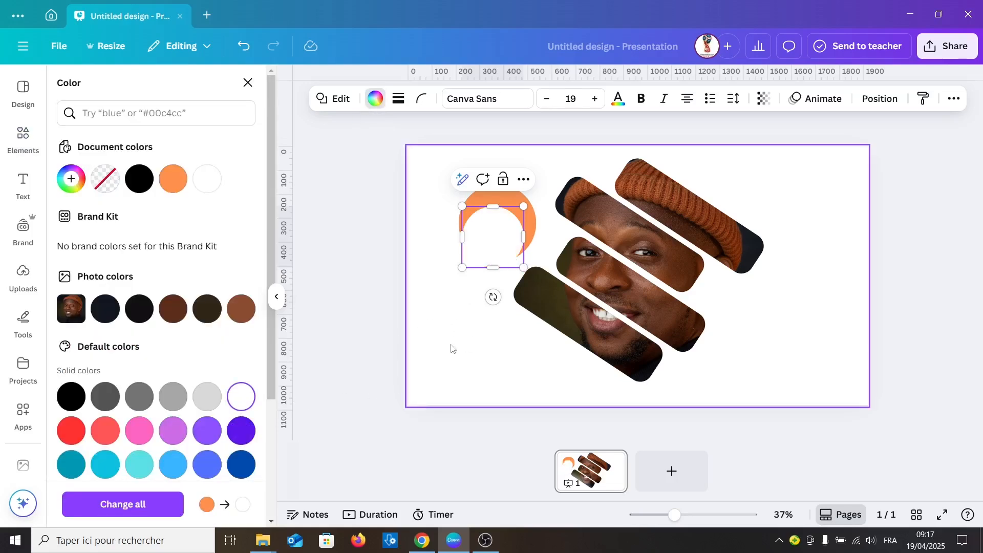
left_click_drag(489, 250, 492, 227)
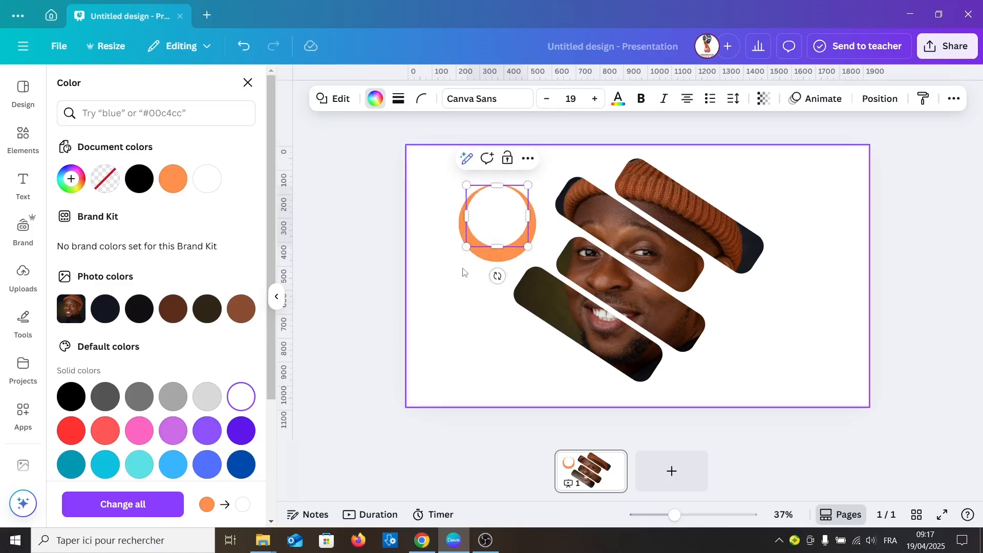
- Select the white and orange circles together, scale them down, and group them
left_click_drag(443, 256, 508, 219)
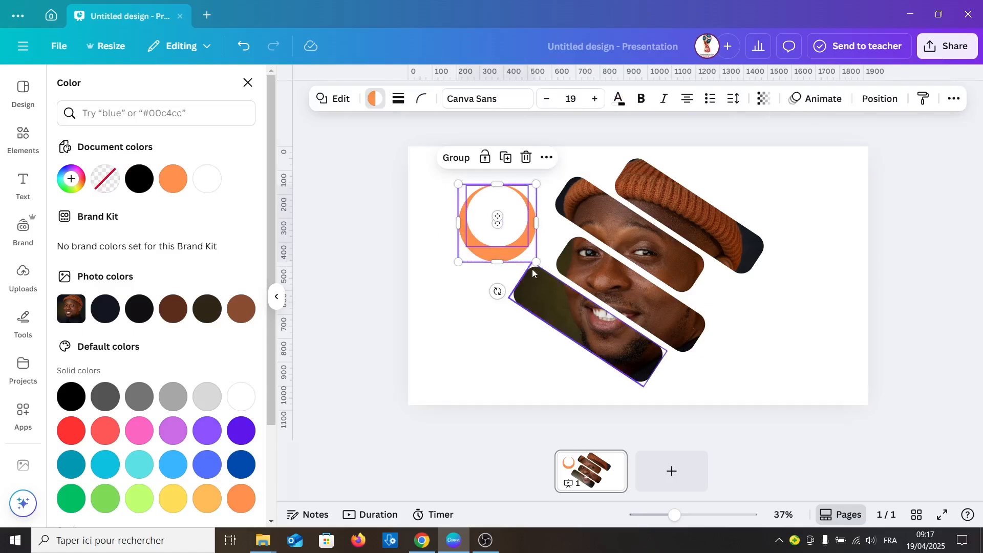
left_click_drag(536, 261, 510, 231)
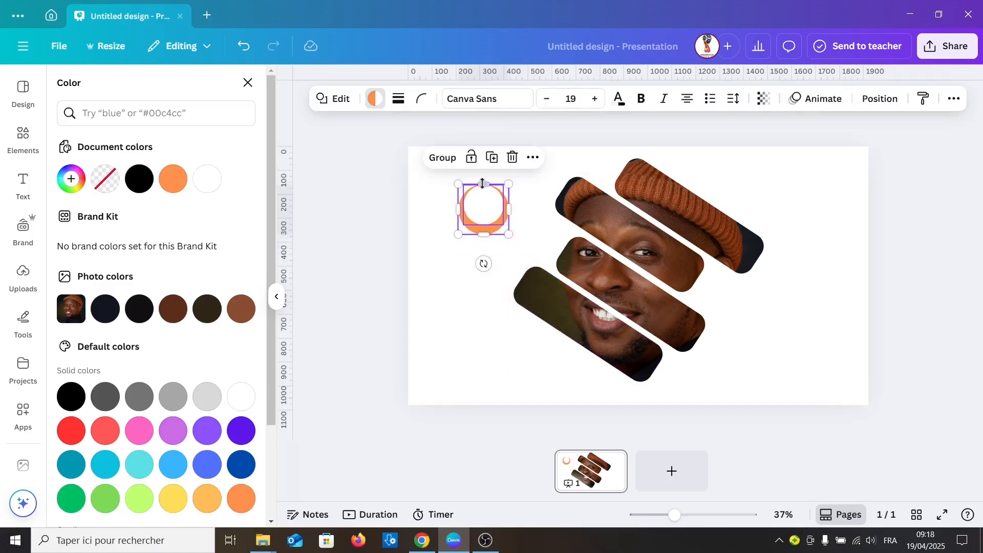
left_click(443, 158)
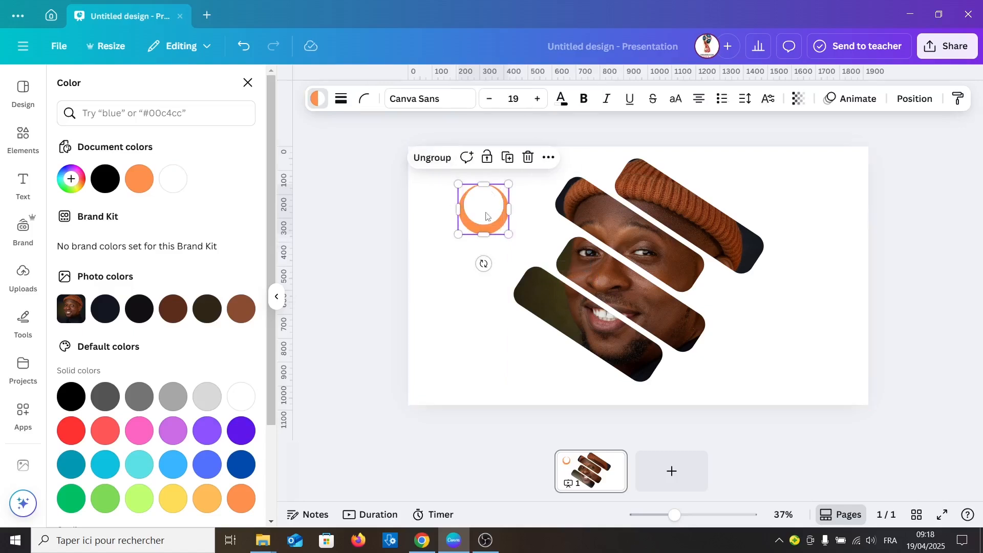
- Duplicate the orange ring group twice, placing one copy beside each end of the lowest strips near the slide's lower edge
left_click(511, 162)
left_click_drag(491, 208, 751, 365)
left_click(532, 310)
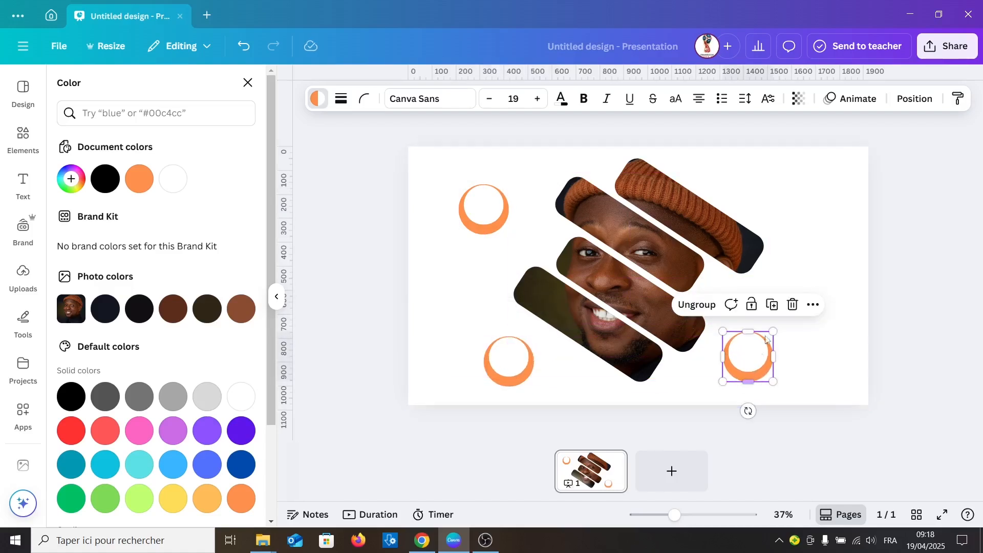
- Duplicate the lower-right orange ring, move the copy above it beside the strips, and shrink it to about half size
left_click(771, 307)
left_click_drag(741, 381, 777, 295)
left_click_drag(813, 247, 787, 271)
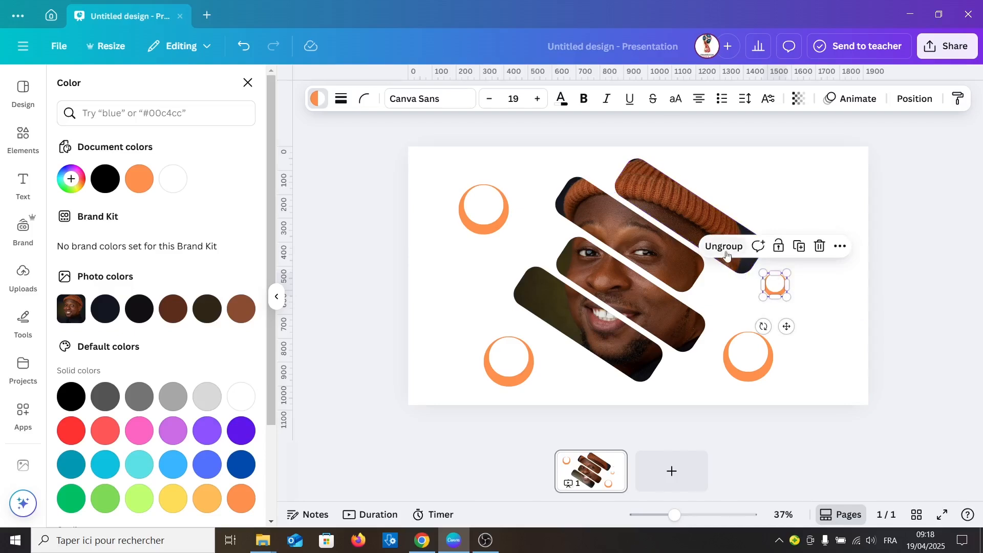
- Recolor the outer circle of the small ring with the brown #8a4c31 from the photo colors
left_click(315, 99)
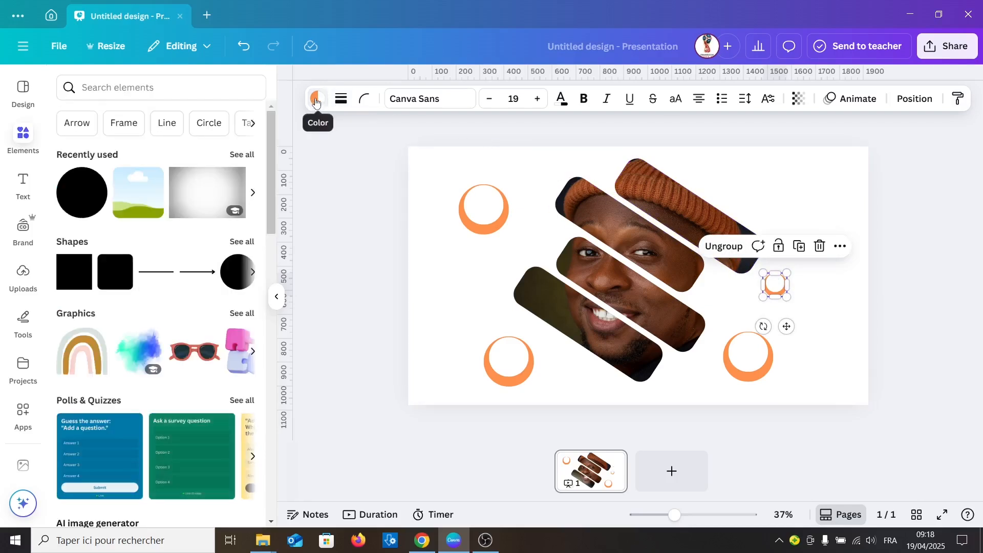
left_click(315, 100)
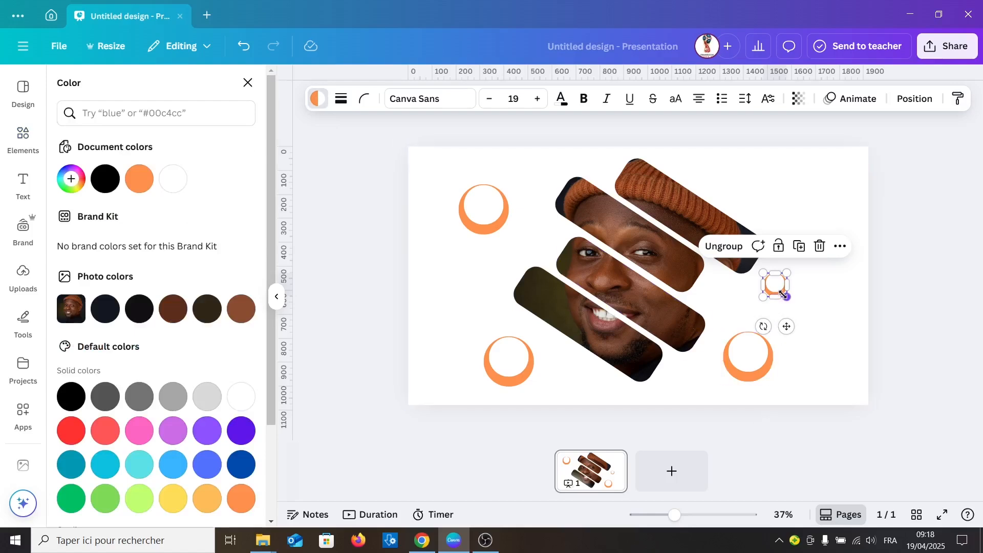
left_click_drag(675, 521, 694, 516)
left_click(918, 309)
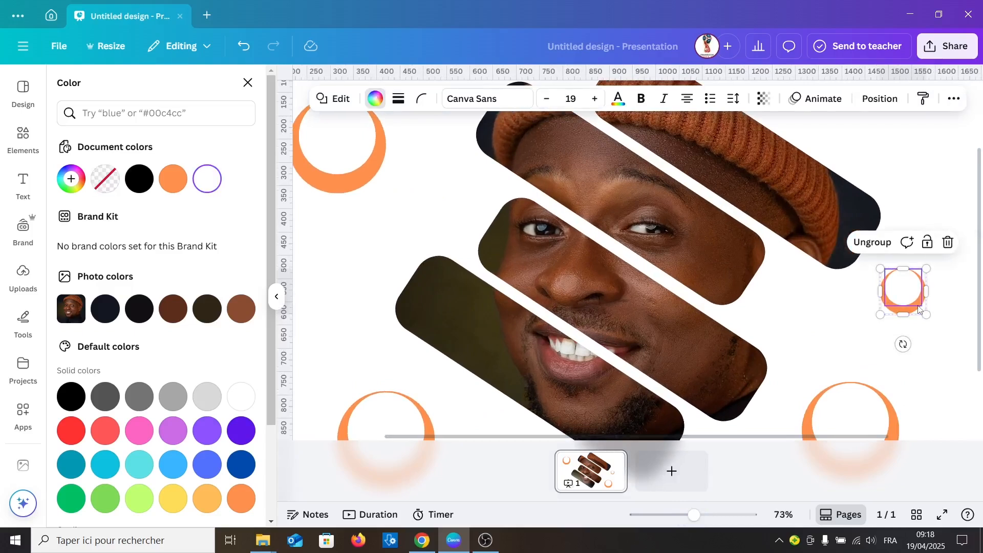
left_click(912, 309)
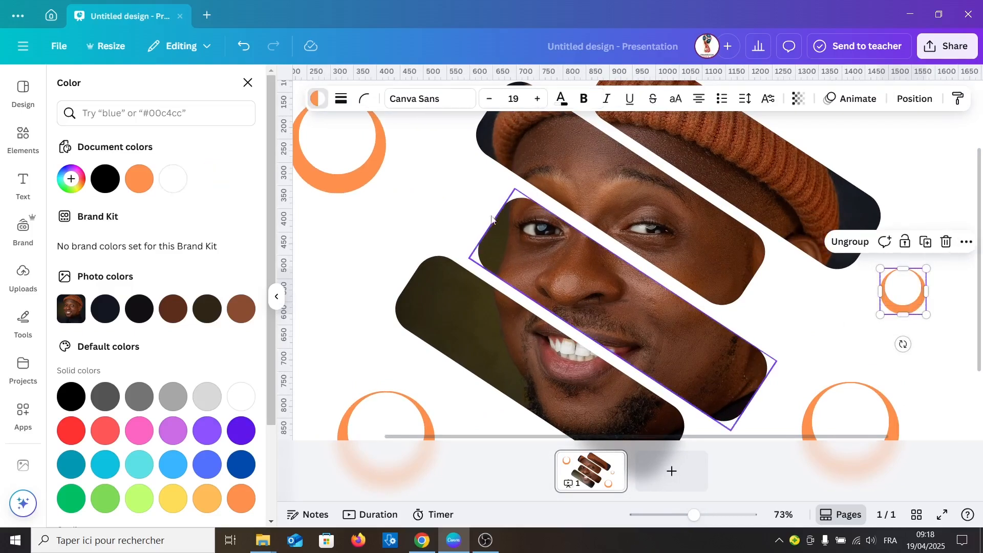
left_click(920, 312)
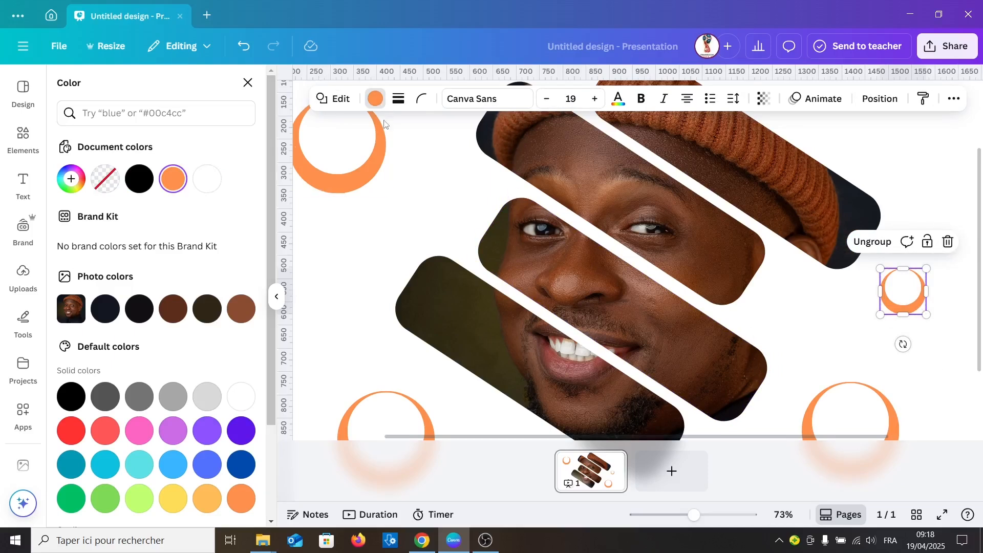
left_click(243, 316)
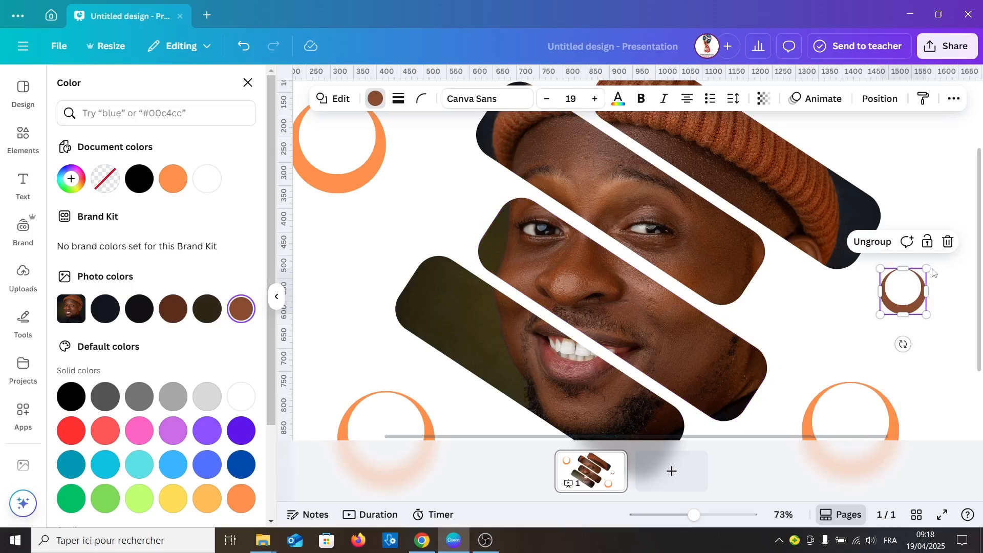
- Shrink the brown ring slightly, then place a duplicate beside it and rotate the copy about 45°
left_click_drag(926, 267, 921, 274)
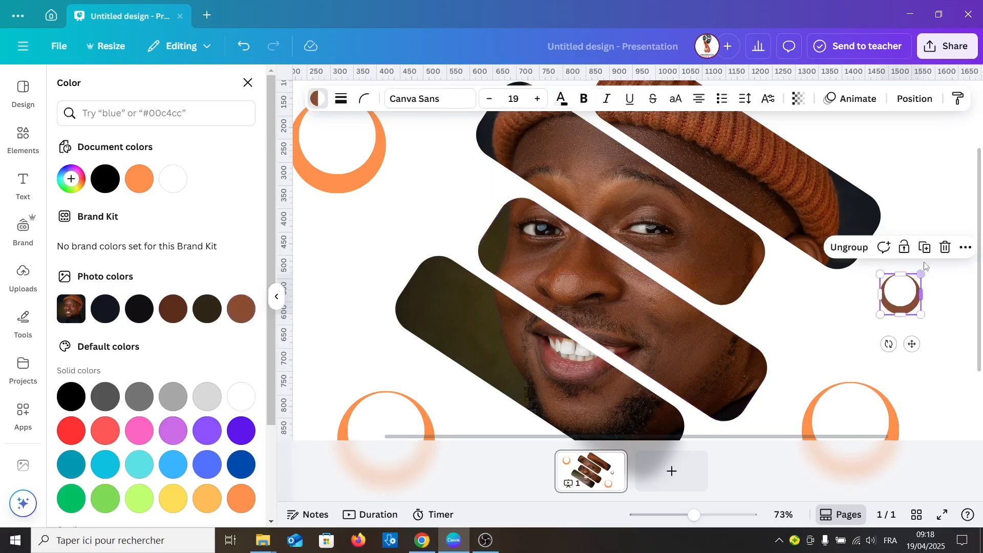
left_click(928, 250)
left_click_drag(970, 192, 844, 316)
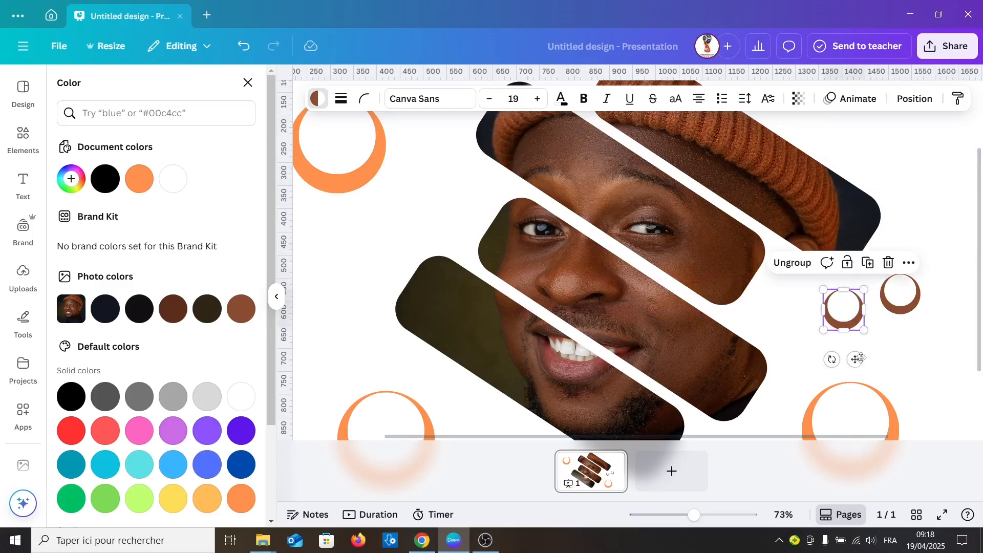
left_click_drag(831, 360, 810, 337)
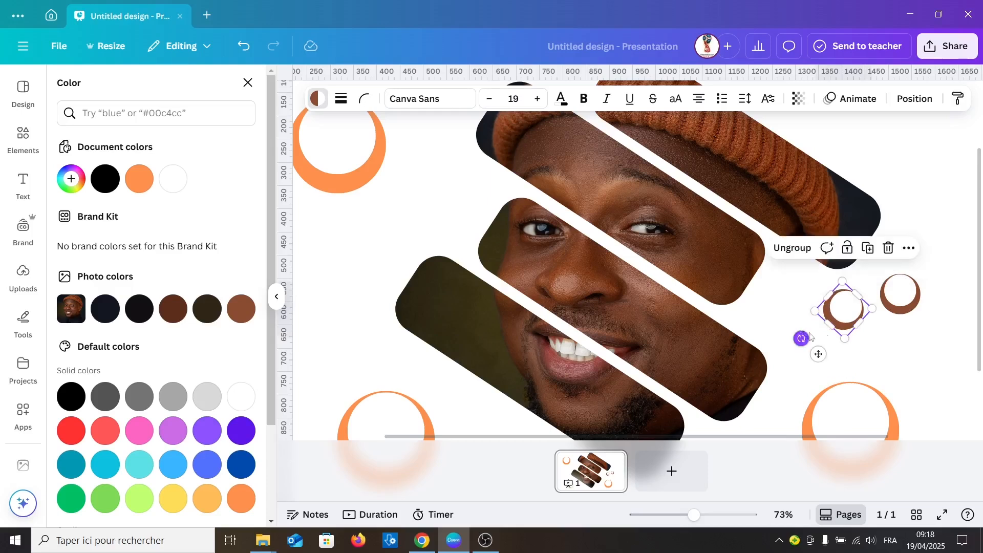
- Duplicate the pair of small brown rings and place the copy above the upper strip's outer end
left_click(940, 330)
left_click_drag(940, 329, 834, 299)
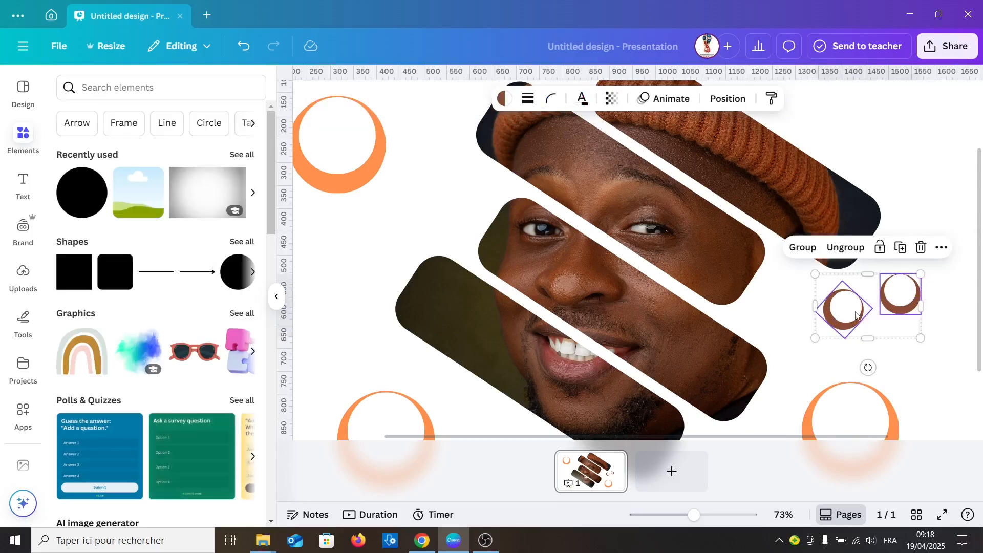
left_click(899, 249)
left_click_drag(896, 330, 848, 106)
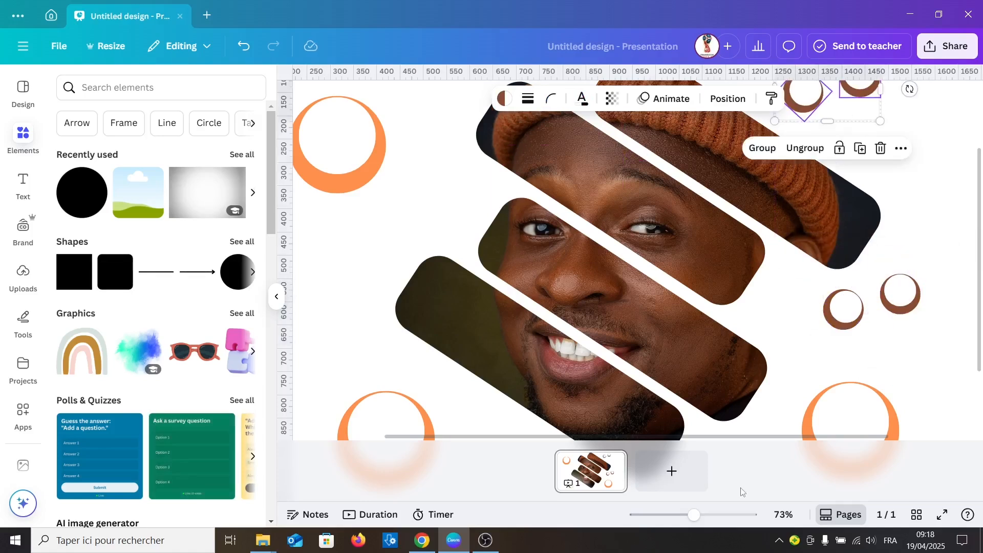
- Add two smaller copies of the brown ring pair, one between the left-hand orange rings and one below the lowest strip
left_click_drag(693, 515, 672, 514)
left_click(763, 143)
left_click_drag(739, 189, 484, 283)
left_click_drag(455, 299, 596, 385)
left_click(525, 246)
left_click(781, 441)
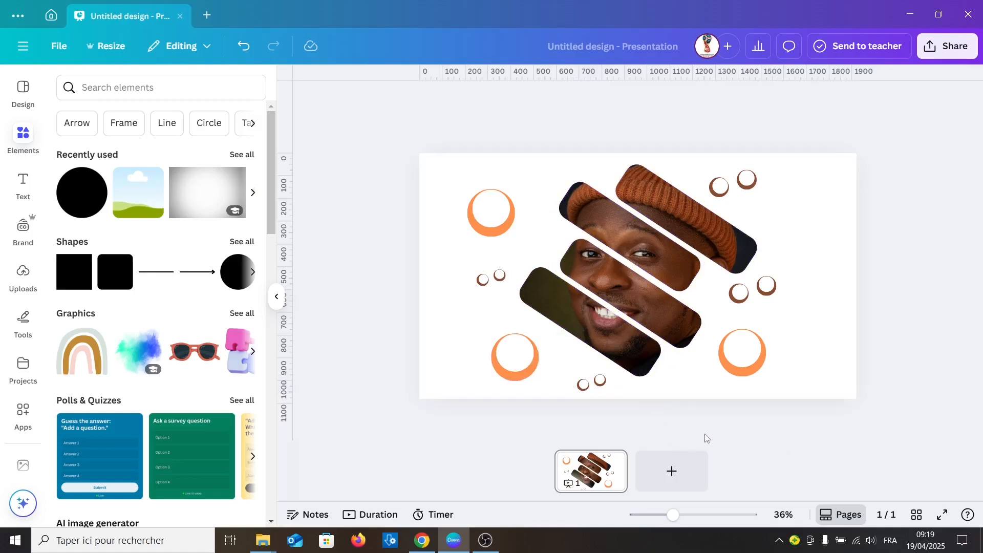
- Add a second page, insert a rounded square, and stretch it into a wide, thin horizontal bar
left_click(699, 463)
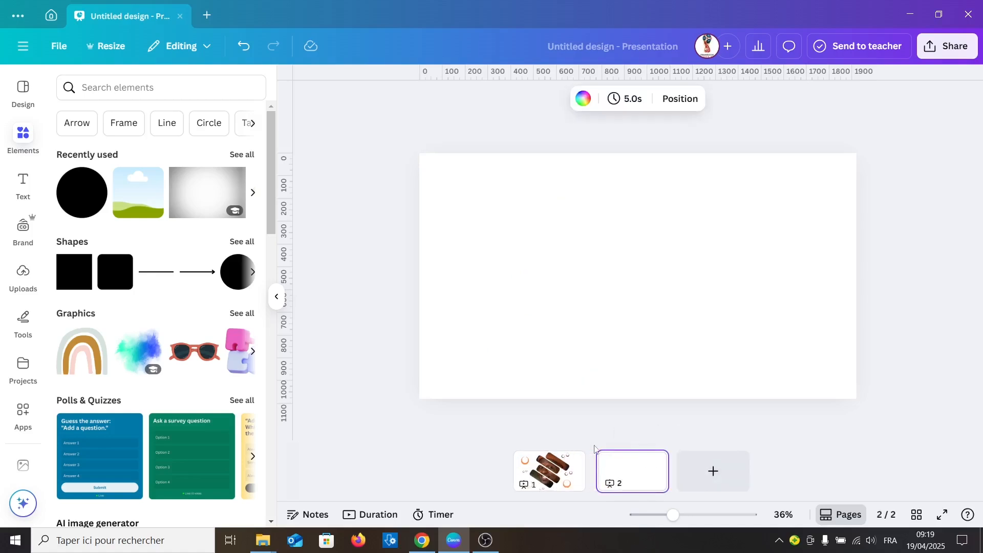
left_click(606, 290)
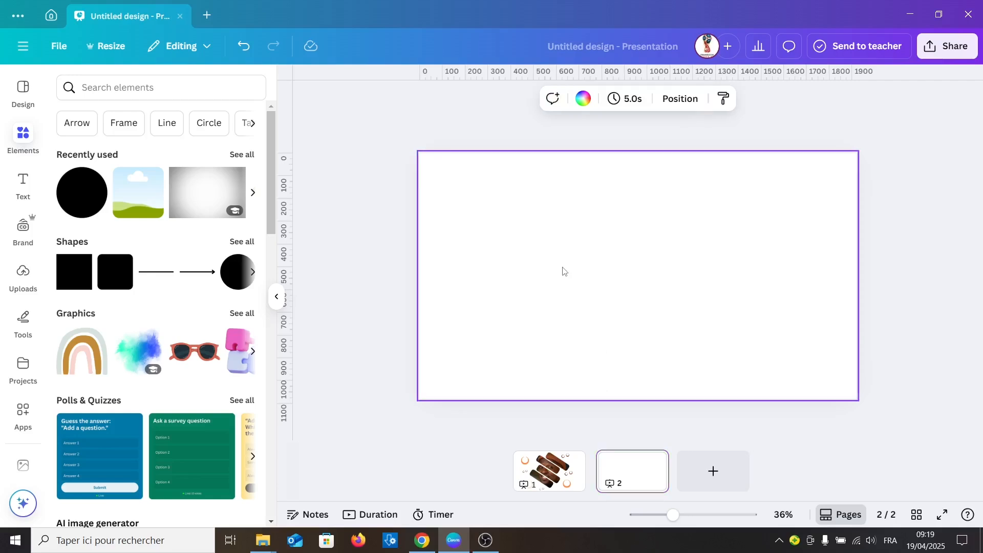
left_click(112, 281)
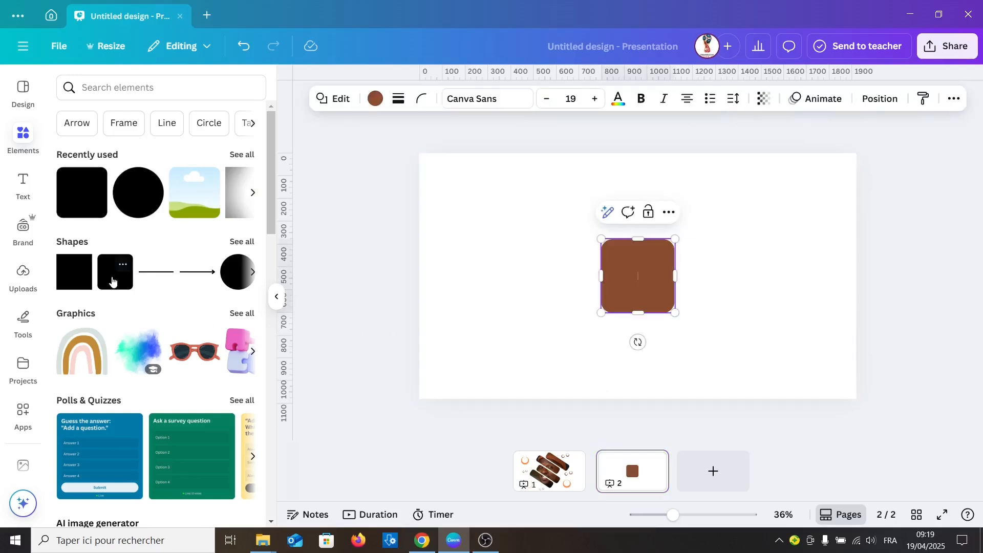
left_click_drag(672, 277, 691, 239)
left_click_drag(551, 227, 541, 226)
left_click_drag(637, 264, 667, 262)
- Duplicate the rounded bar to make a vertical stack of five evenly spaced bars
left_click(642, 165)
key("ctrl+d")
key("ctrl+d")
left_click(693, 397)
key("ctrl+a")
left_click_drag(641, 384, 660, 363)
left_click(663, 393)
left_click(649, 322)
left_click(641, 275)
left_click(679, 393)
- Select all five bars, tilt them together slightly clockwise, and center them on the page
key("ctrl+a")
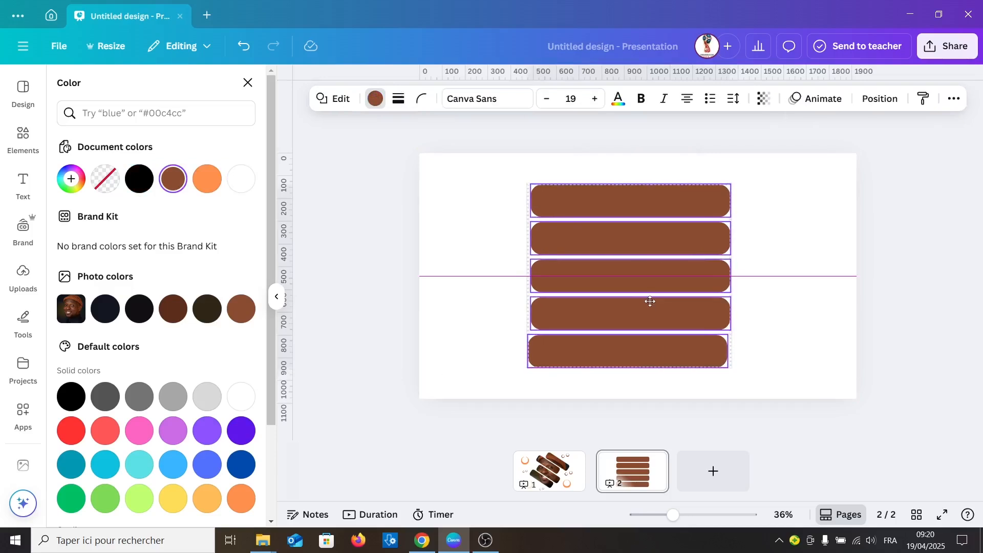
left_click_drag(740, 280, 737, 306)
left_click_drag(638, 287, 638, 289)
key("Escape")
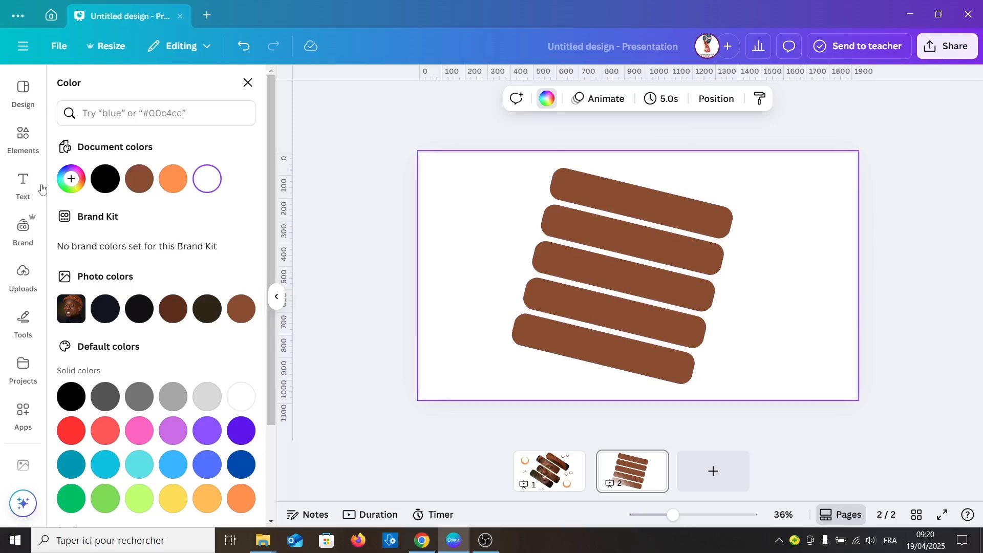
- Add another rounded square and enlarge it into a wide rectangle that covers all five tilted bars
left_click(13, 143)
left_click(64, 202)
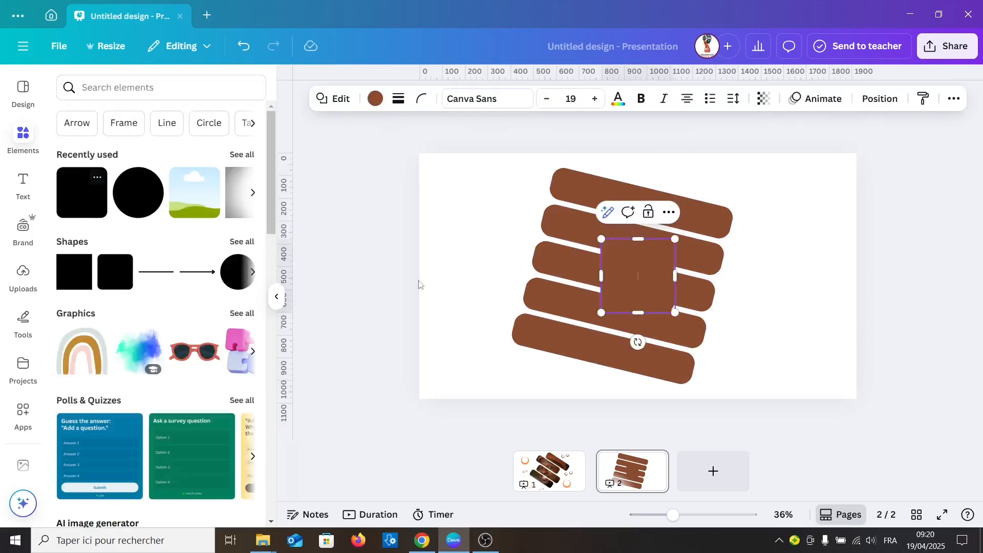
left_click_drag(601, 239, 429, 160)
left_click_drag(671, 311, 786, 386)
left_click_drag(730, 313, 744, 318)
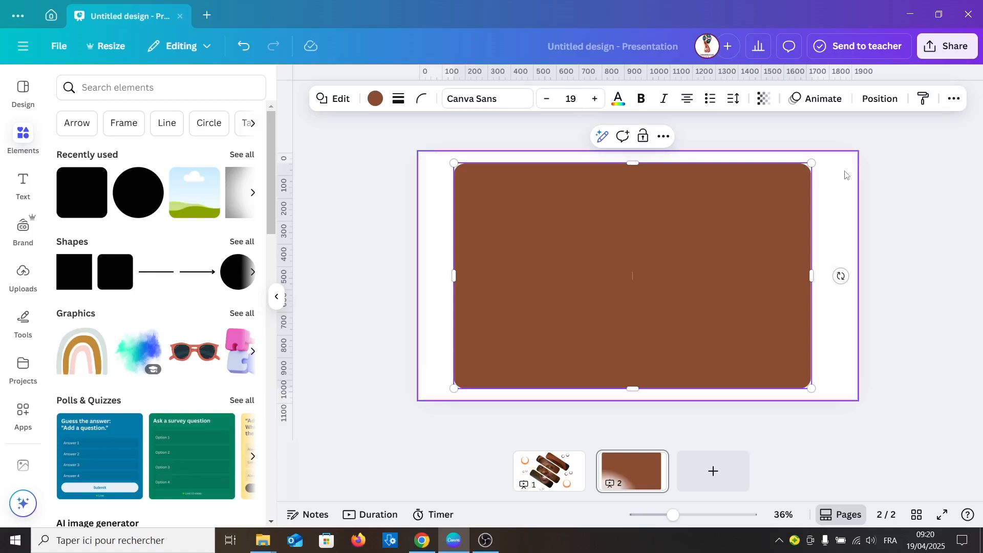
- Send the large rounded rectangle behind the five bars in the layer order and fill it with black
left_click(879, 100)
left_click_drag(162, 193, 174, 404)
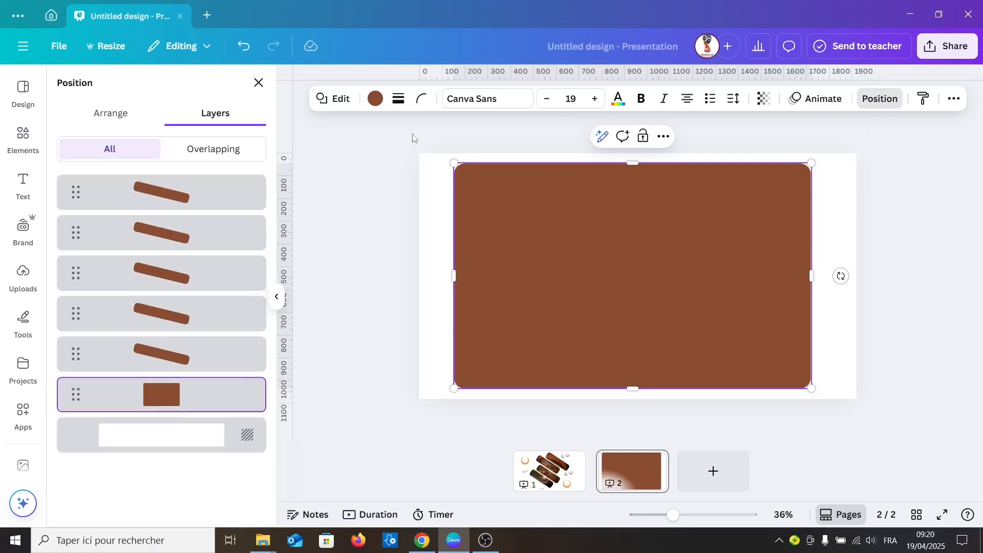
left_click(375, 98)
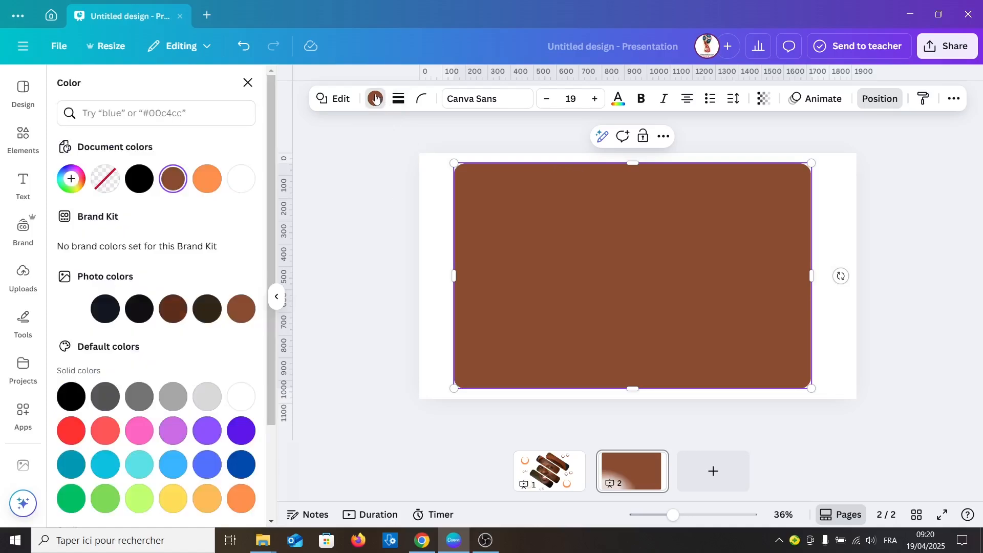
left_click(70, 398)
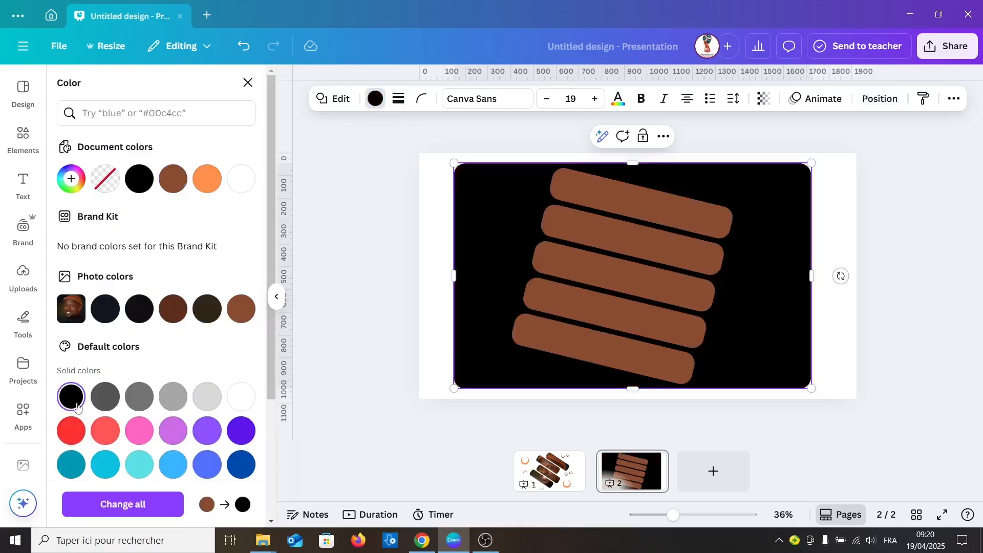
- Select all five tilted bars and fill them with white
left_click(672, 220)
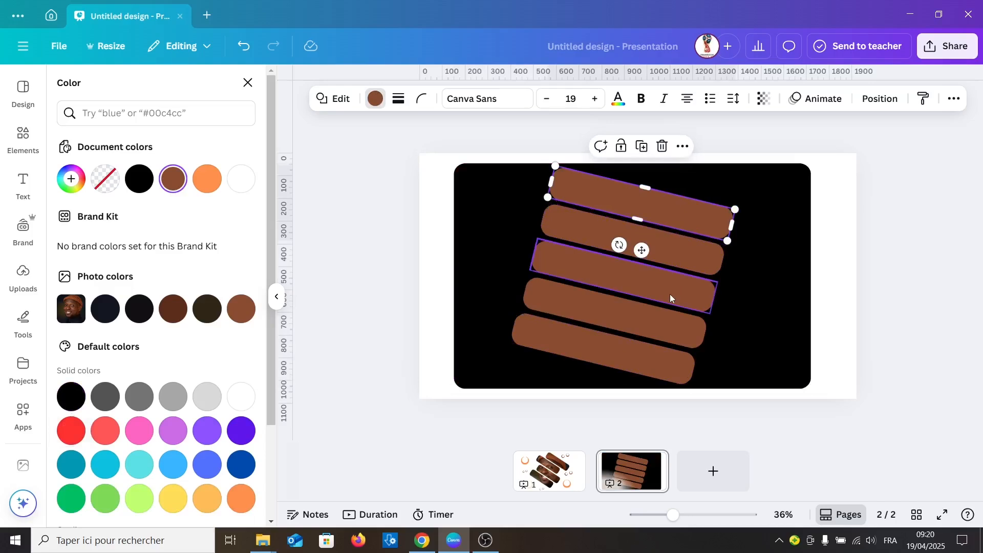
left_click(680, 259)
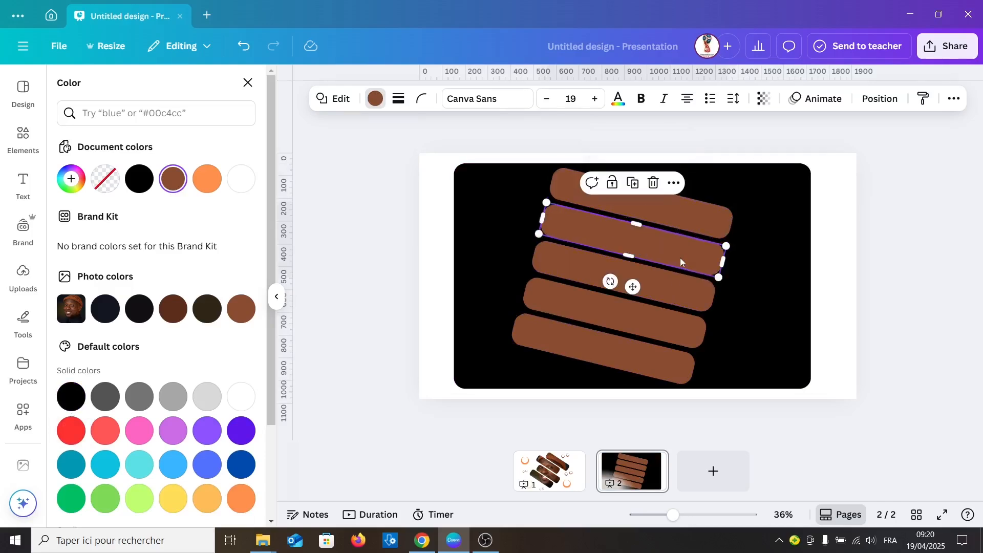
left_click(670, 295, "shift")
left_click(640, 370, "shift")
left_click(656, 247, "shift")
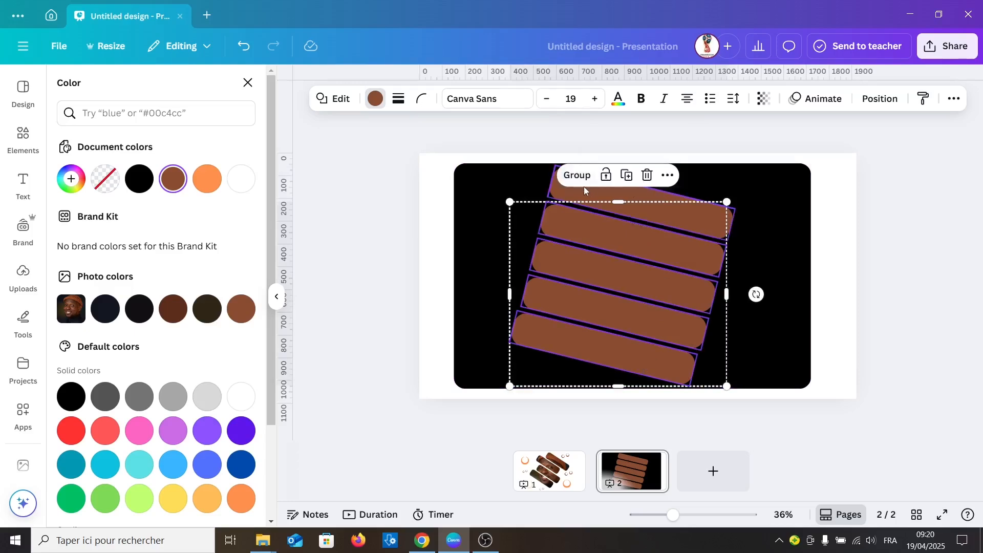
left_click(568, 192, "shift")
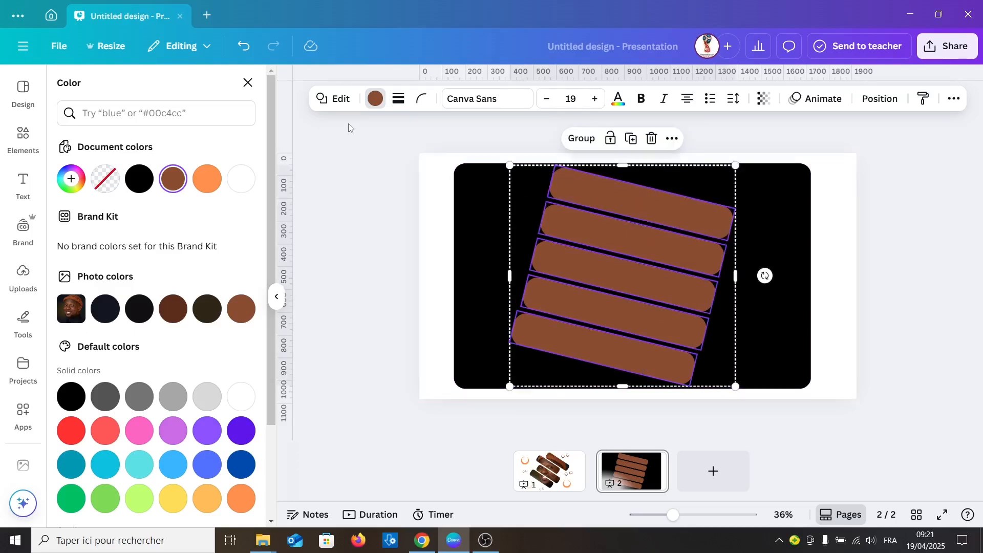
left_click(240, 397)
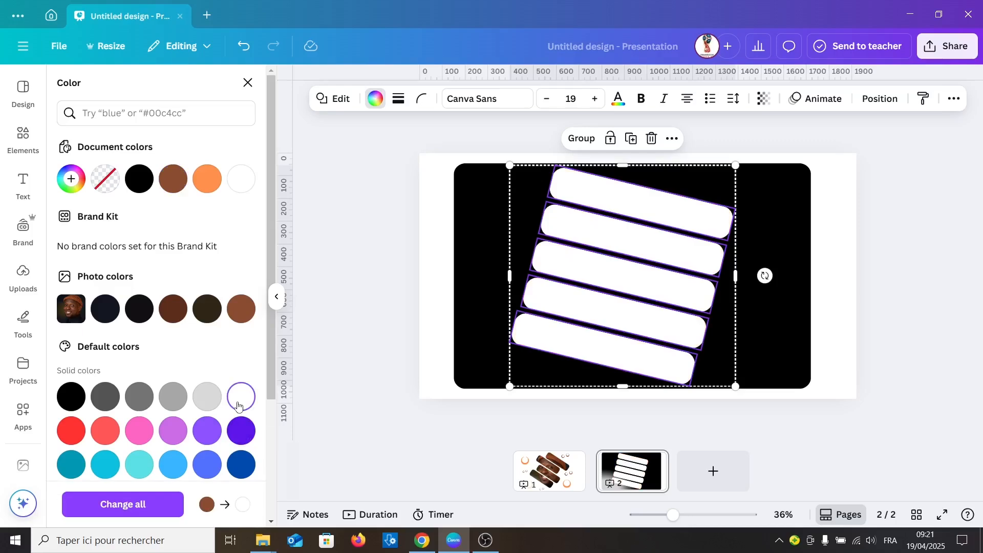
left_click(882, 352)
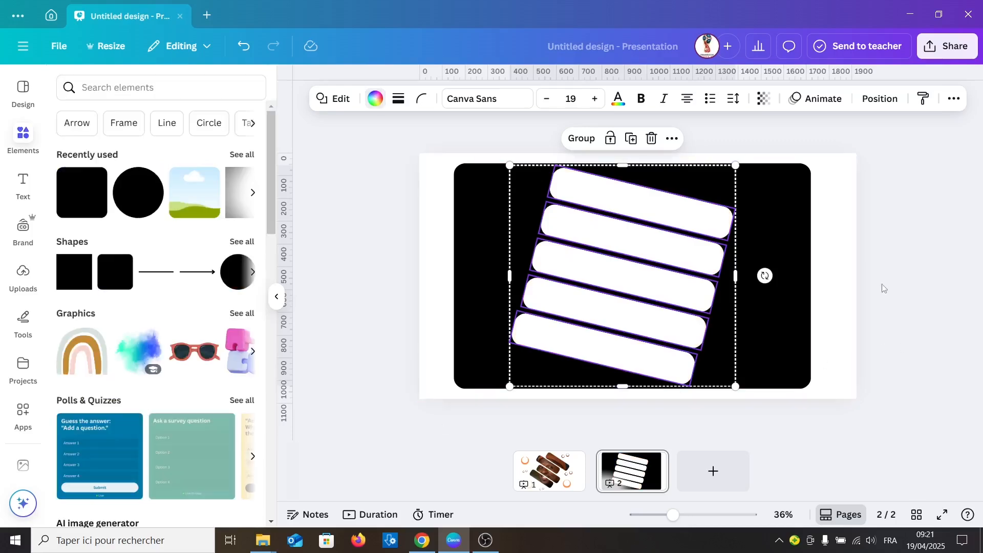
- Name the design maksingg and download the current page as a JPG
left_click(608, 48)
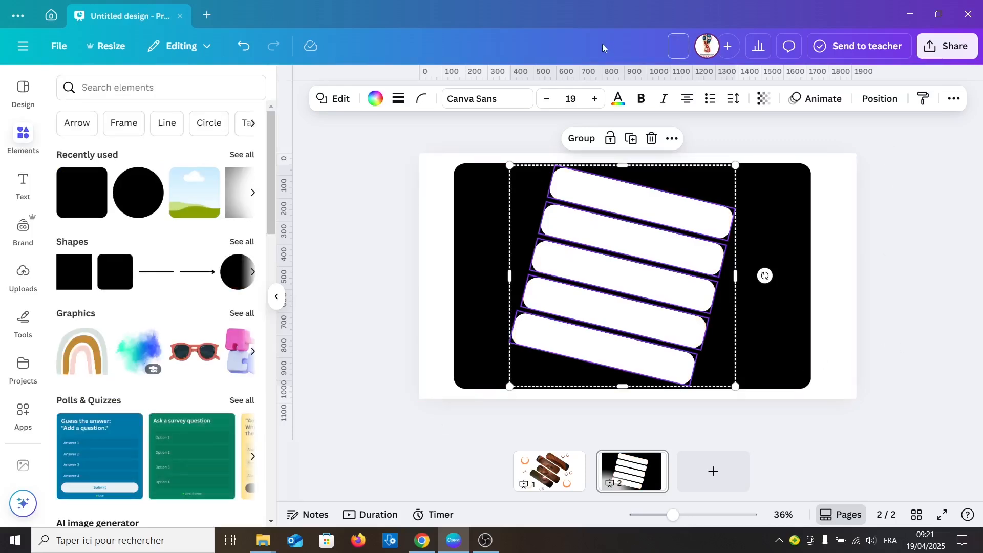
type("maksingg")
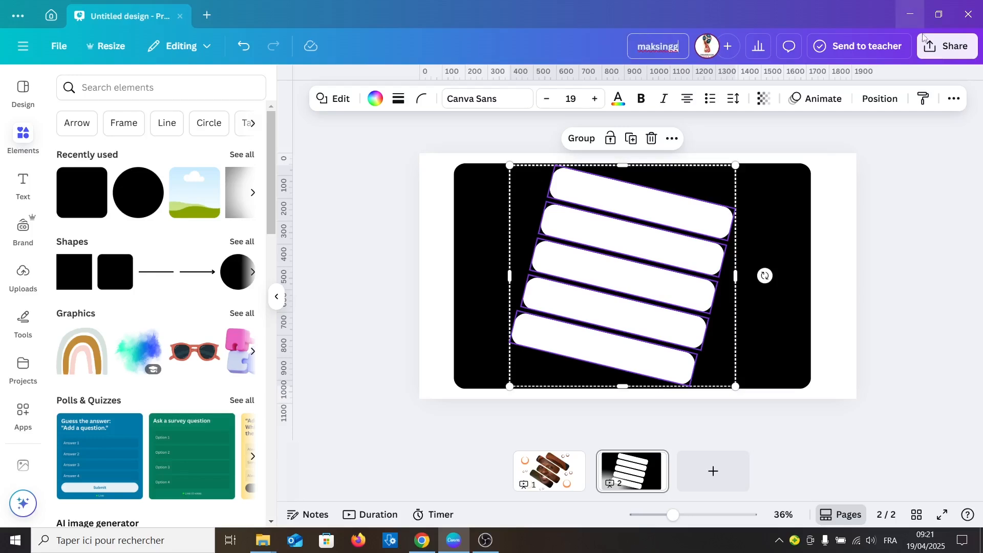
left_click(947, 46)
left_click(752, 309)
left_click(844, 135)
left_click(847, 327)
left_click(847, 333)
left_click(799, 159)
left_click(840, 398)
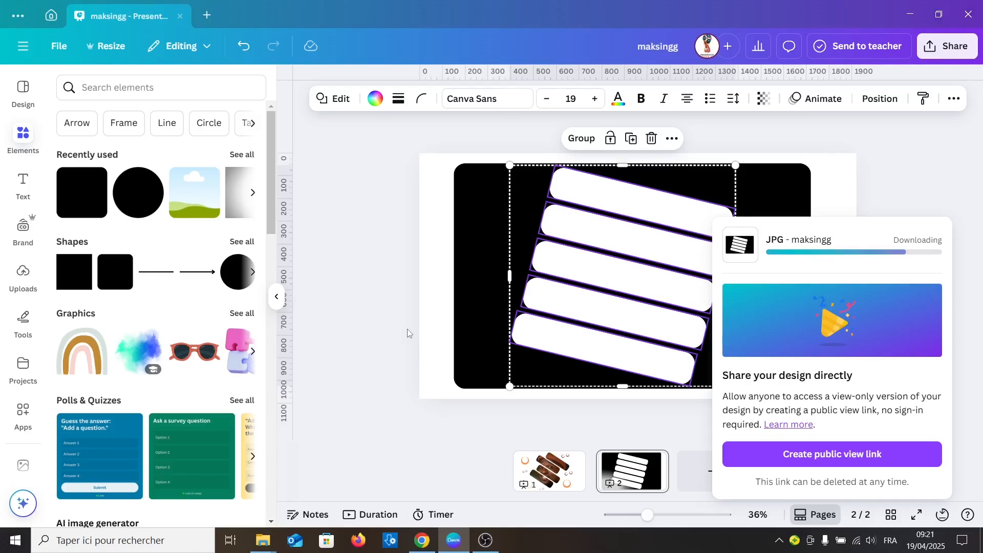
- Select the black rectangle together with the five white bars and delete them from page 2
left_click(405, 334)
left_click_drag(440, 166, 686, 385)
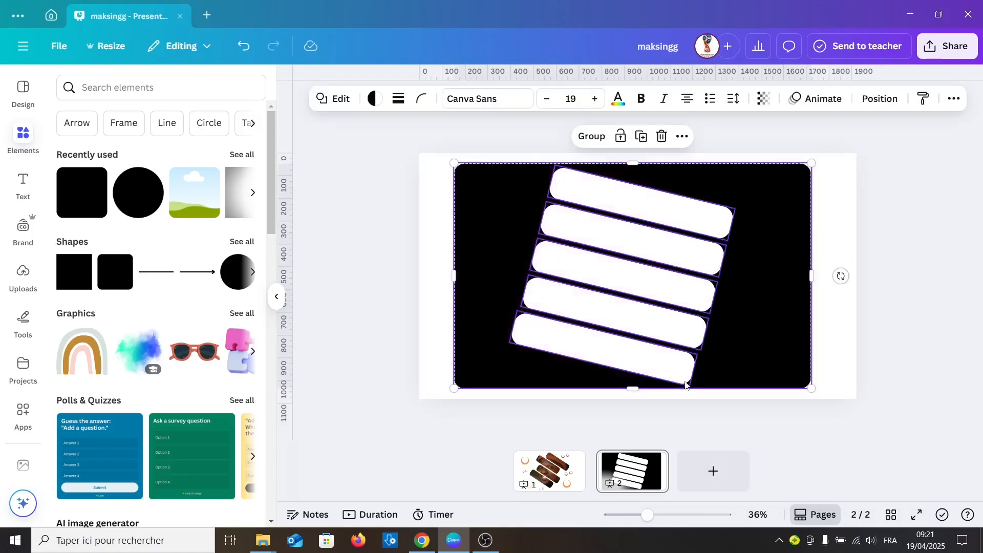
left_click(661, 138)
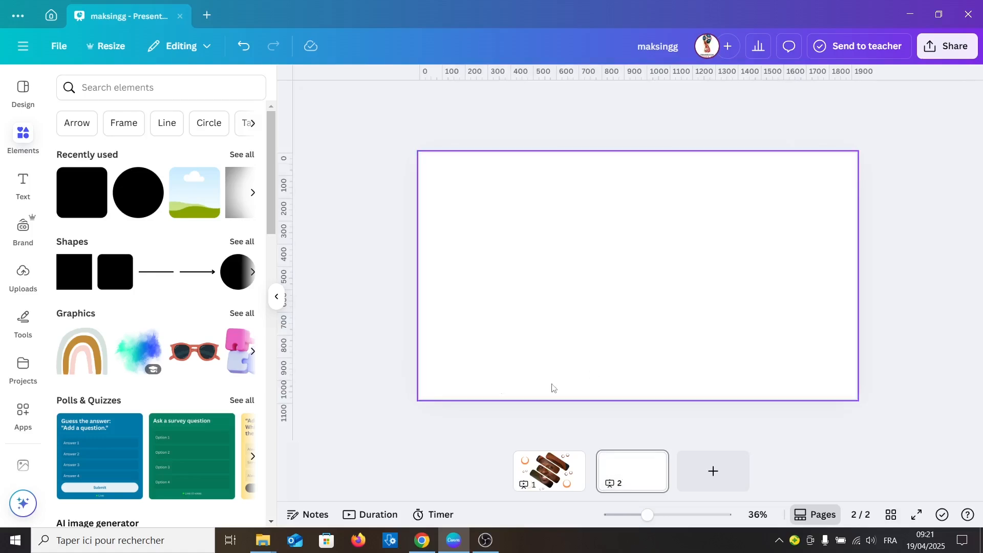
- Upload the exported JPG of the bars and place it on the empty page
left_click(23, 275)
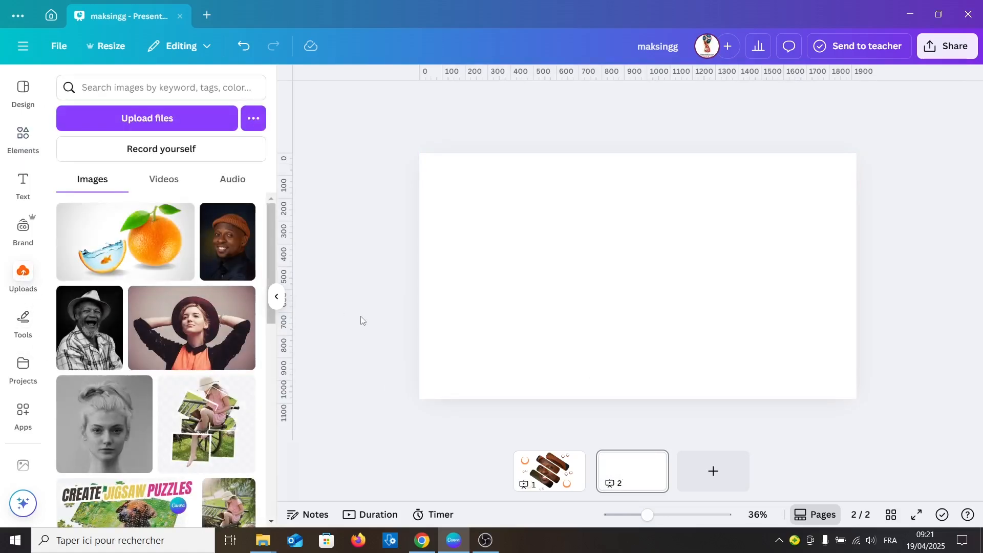
left_click(156, 131)
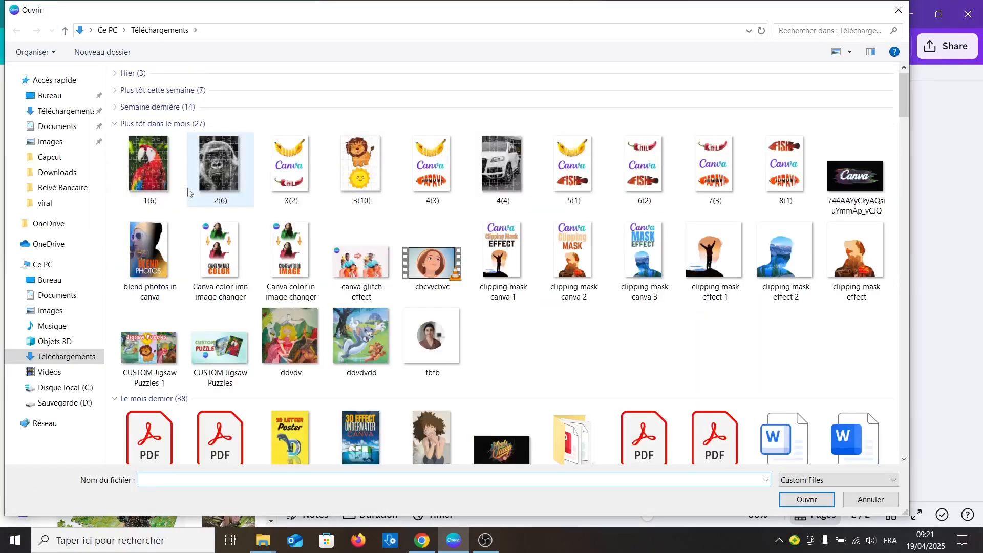
double_click(150, 127)
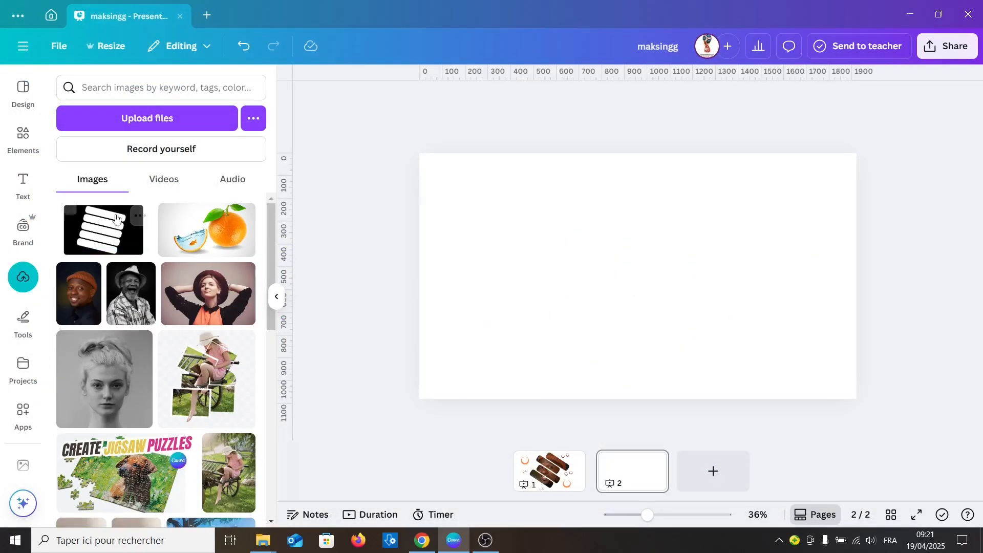
left_click(109, 235)
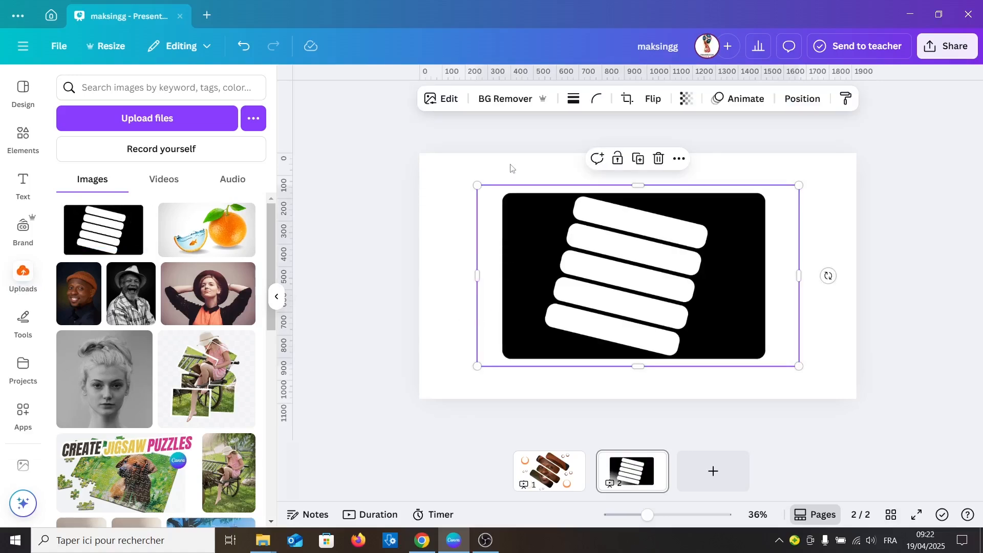
- Remove the background of the bars image and apply the Custom Duotone effect to it
left_click(503, 101)
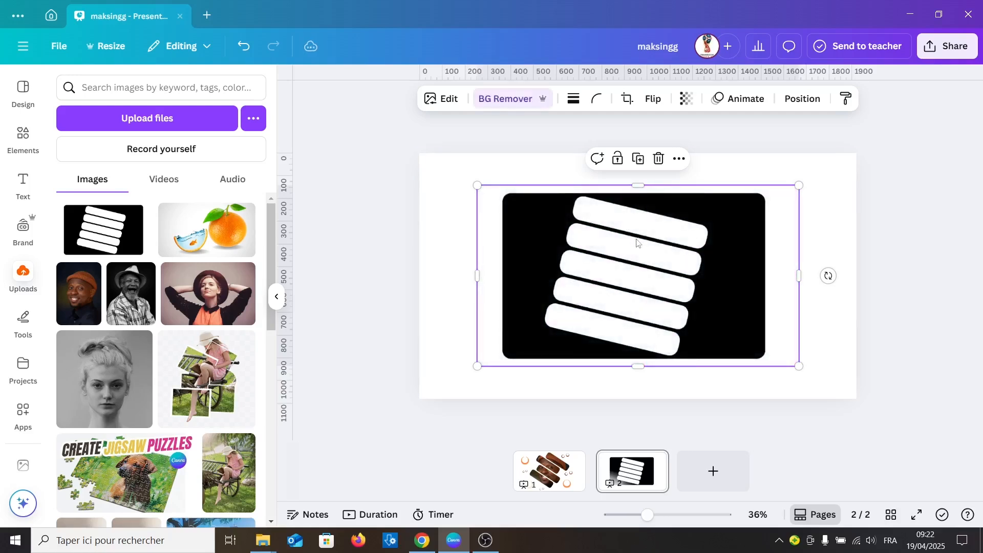
left_click(445, 105)
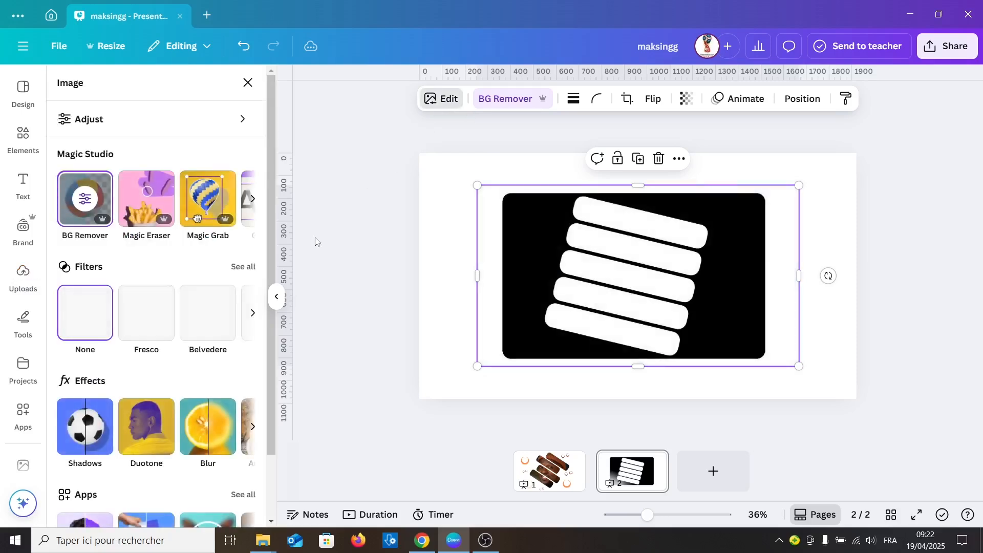
left_click(131, 444)
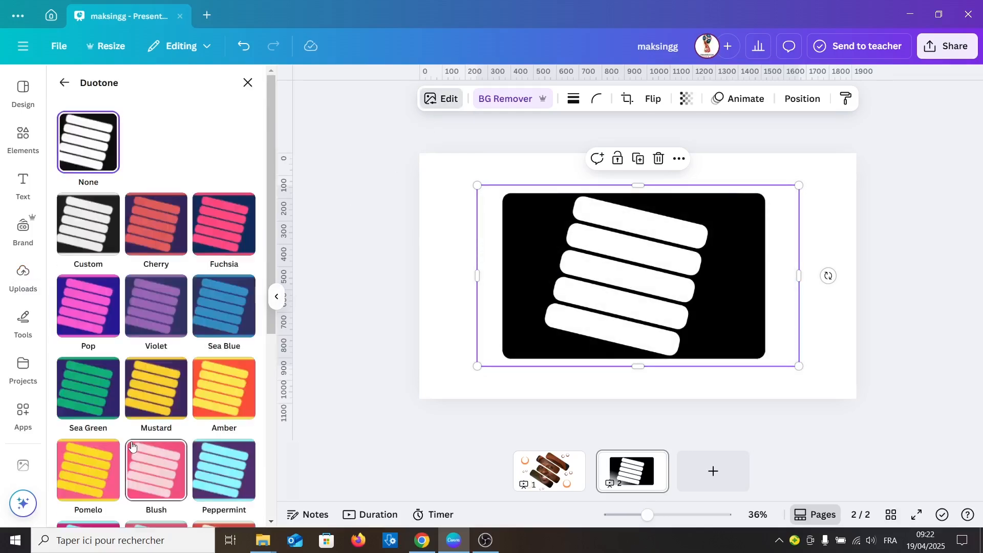
left_click(88, 232)
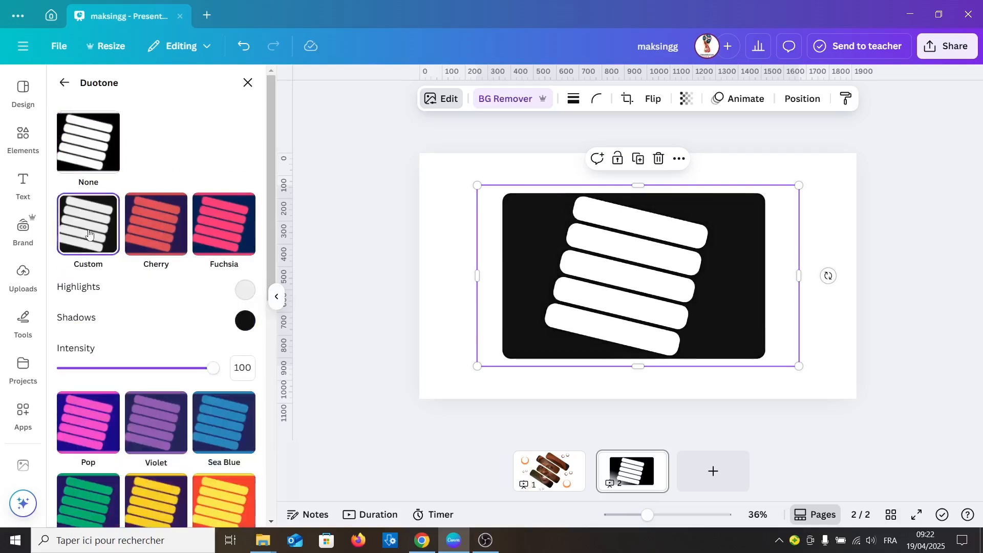
- Set both the highlights and the shadows of the custom duotone to #FFFFFF
left_click(244, 296)
mouse_move(252, 328)
left_mouse_down()
mouse_move(248, 355)
mouse_move(237, 317)
left_mouse_up()
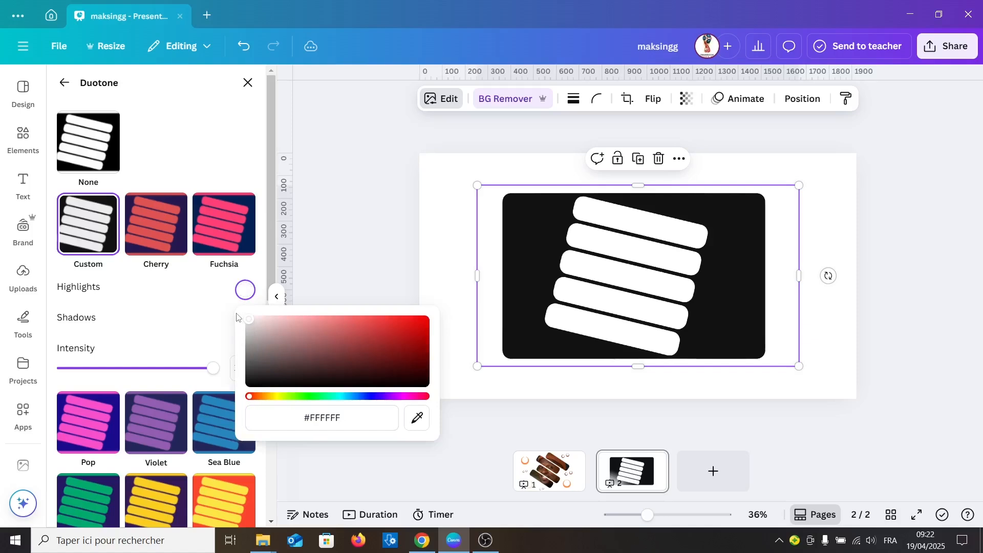
left_click(244, 320)
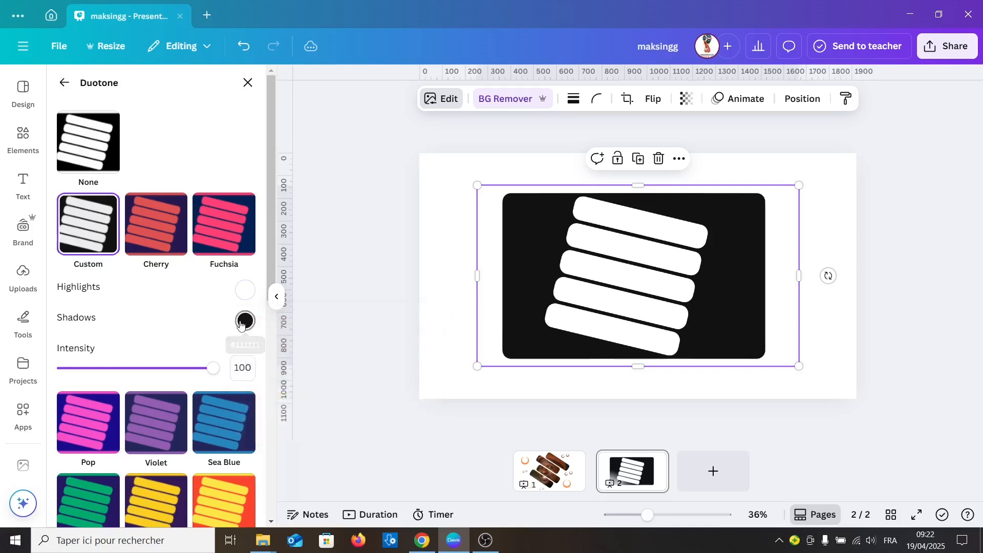
left_click(244, 321)
left_click_drag(249, 415, 250, 350)
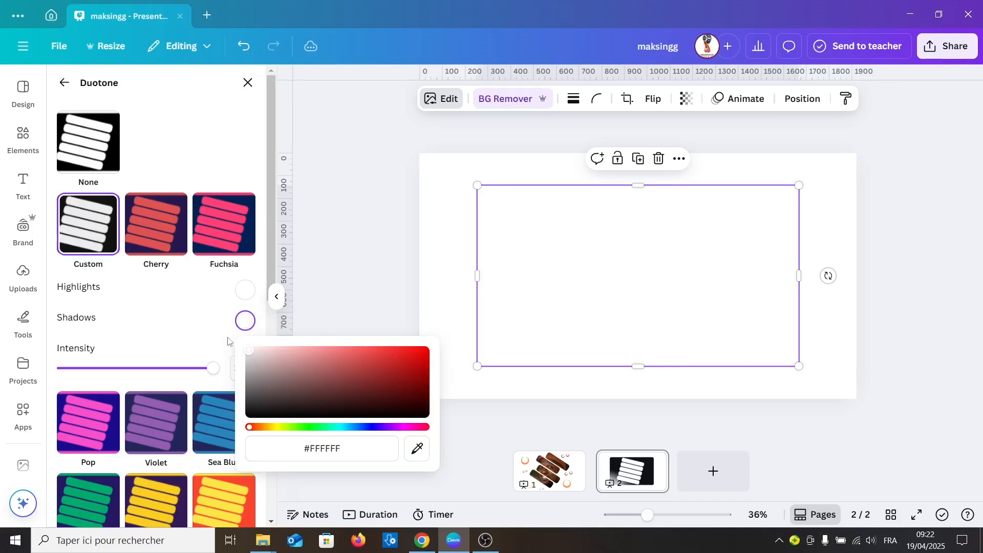
left_click(196, 318)
left_click(432, 347)
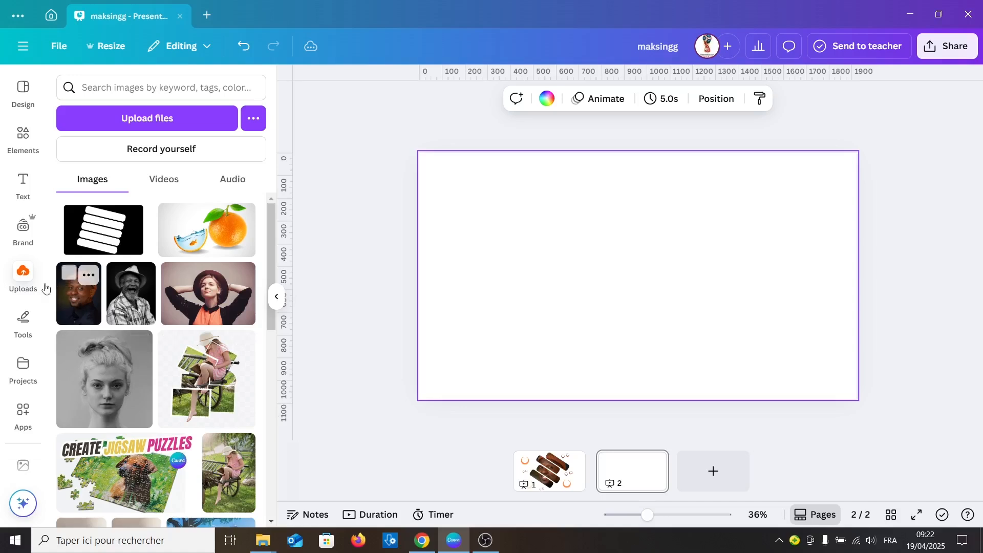
- Add the uploaded black-and-white photo of the laughing man in a hat and move it beneath the white cutout layer
left_click(129, 308)
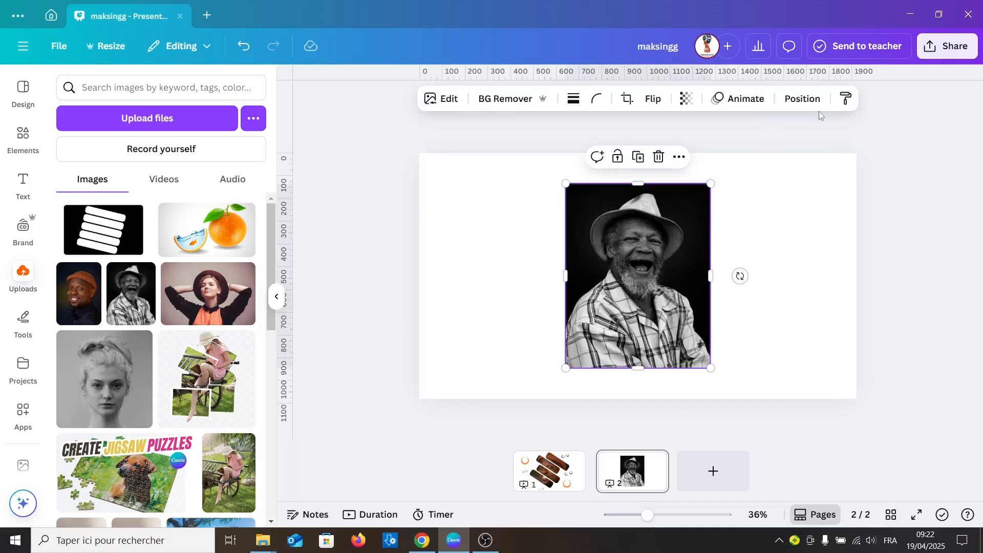
left_click(810, 104)
left_click_drag(160, 240, 161, 251)
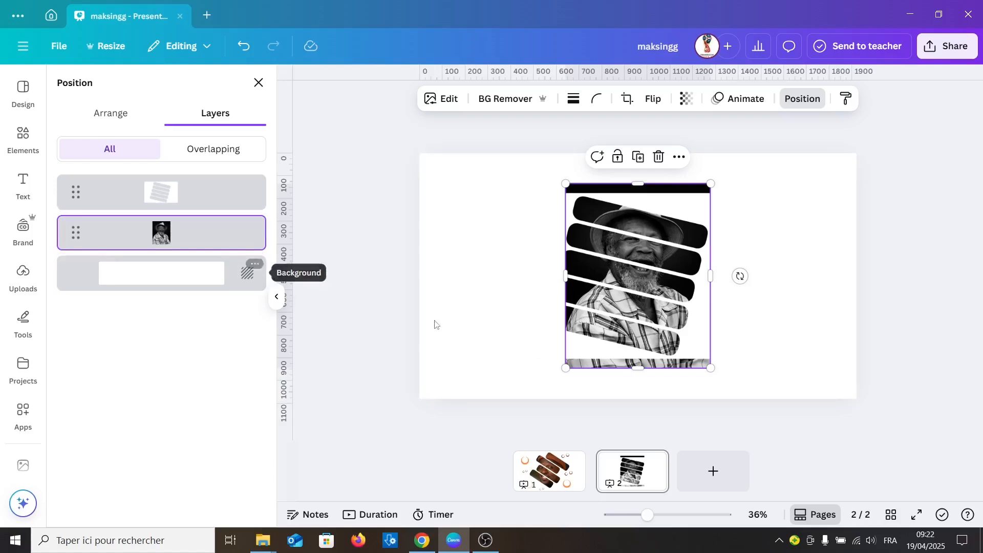
- Enlarge the white cutout image so it spans nearly the whole page
left_click(657, 354)
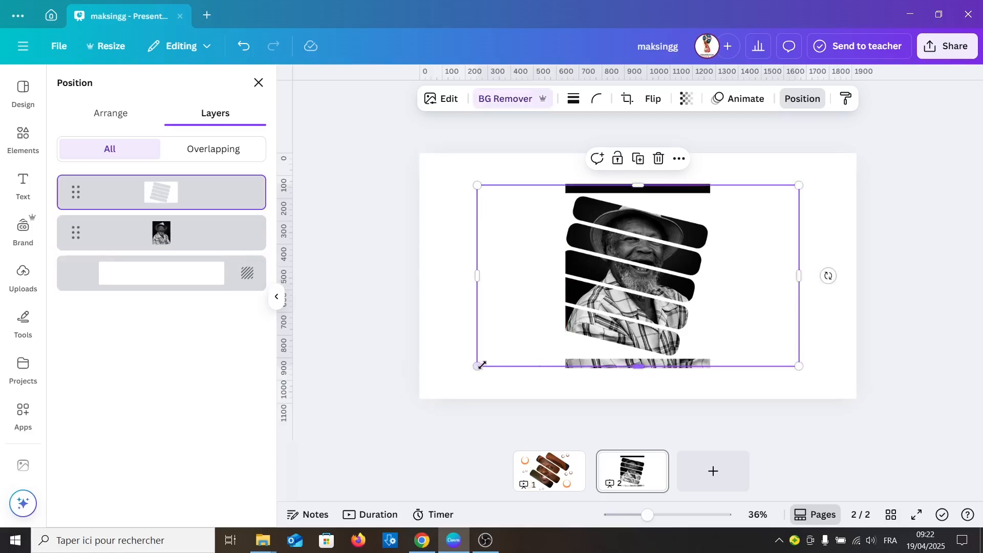
left_click_drag(476, 366, 435, 390)
left_click_drag(798, 185, 858, 154)
- Enlarge and crop the man's photo so it fills all five slanted slots without showing outside the cutout
left_click(186, 236)
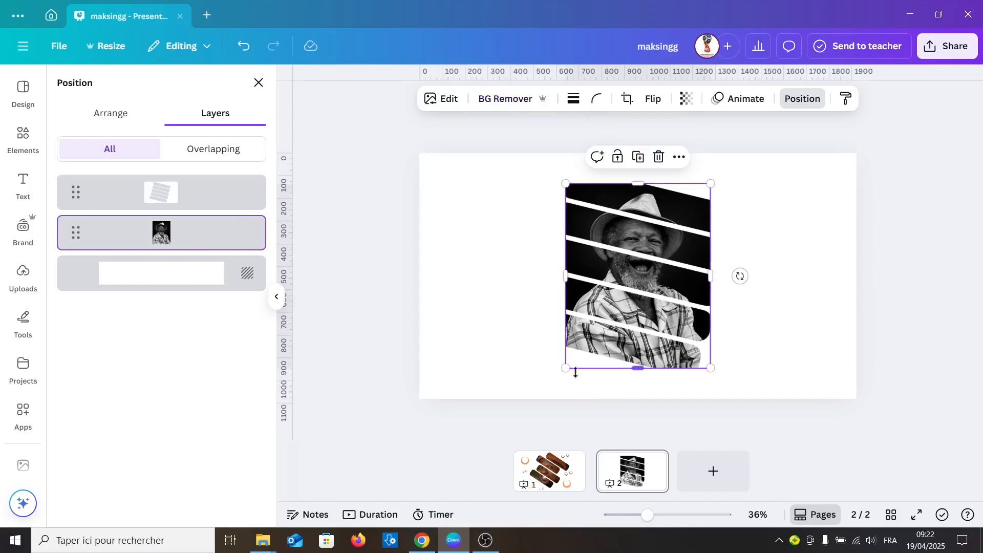
left_click_drag(563, 372, 553, 383)
left_click_drag(637, 383, 637, 354)
left_click_drag(553, 351, 537, 367)
left_click_drag(710, 183, 741, 177)
left_click_drag(633, 367, 634, 347)
left_click_drag(537, 347, 531, 383)
left_click_drag(548, 351, 560, 352)
left_click_drag(739, 360, 751, 372)
left_click_drag(639, 348, 637, 351)
left_click(948, 344)
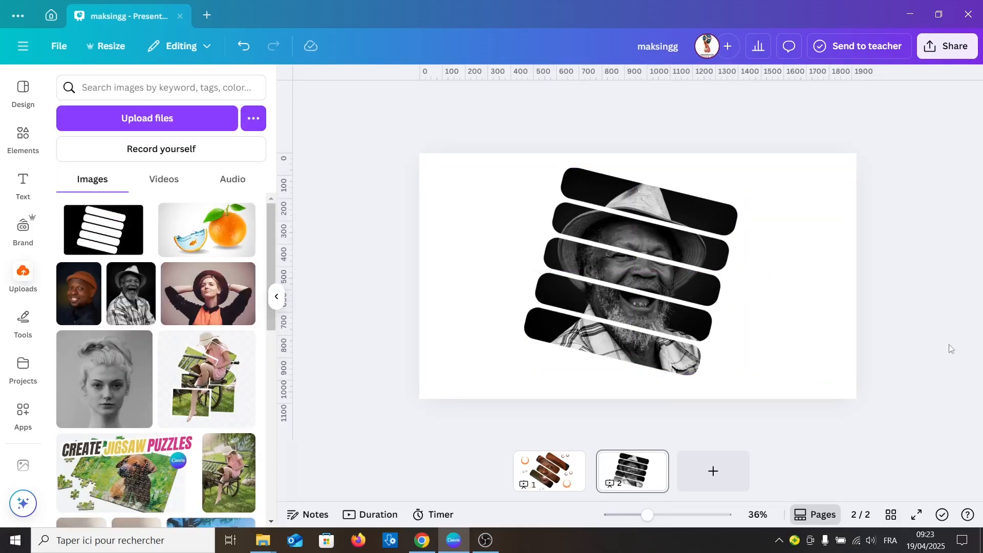
left_click(645, 478)
left_click(557, 481)
left_click(632, 468)
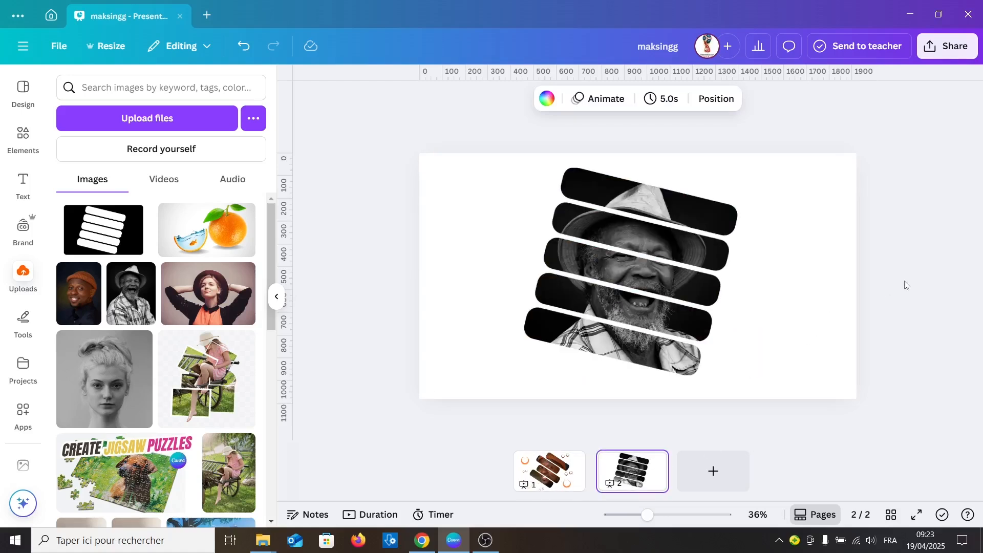